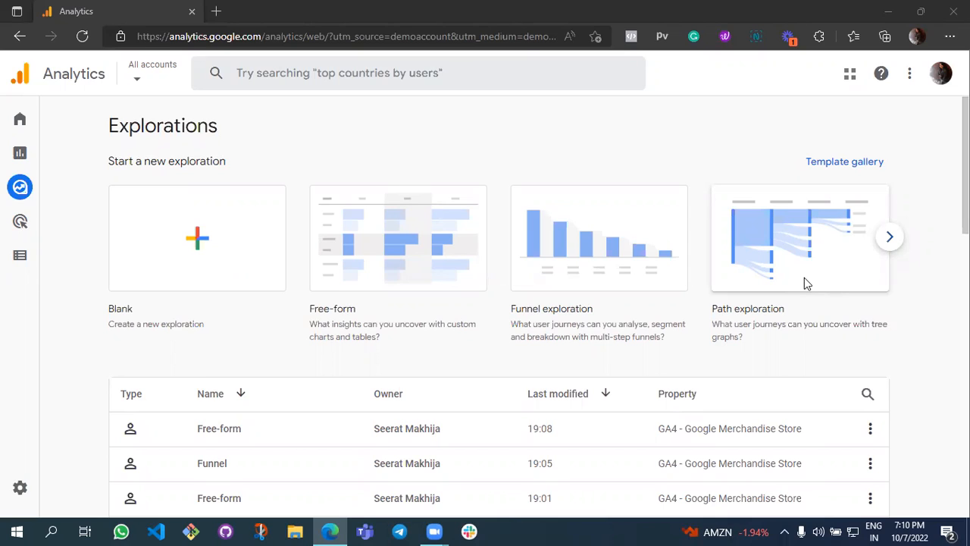
Browse the template gallery's techniques, use cases and industries, and create a Free-form exploration from it.
mouse_move(6, 205)
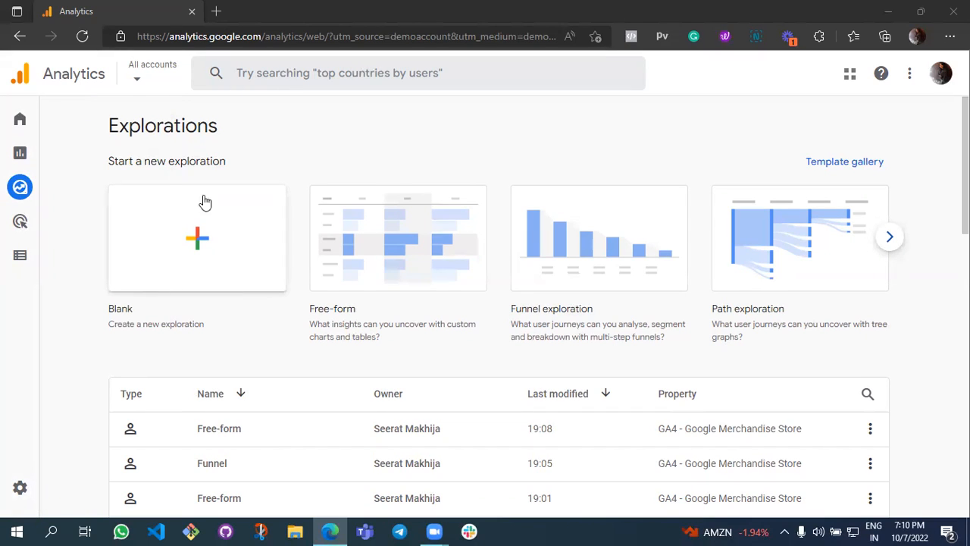
click(820, 167)
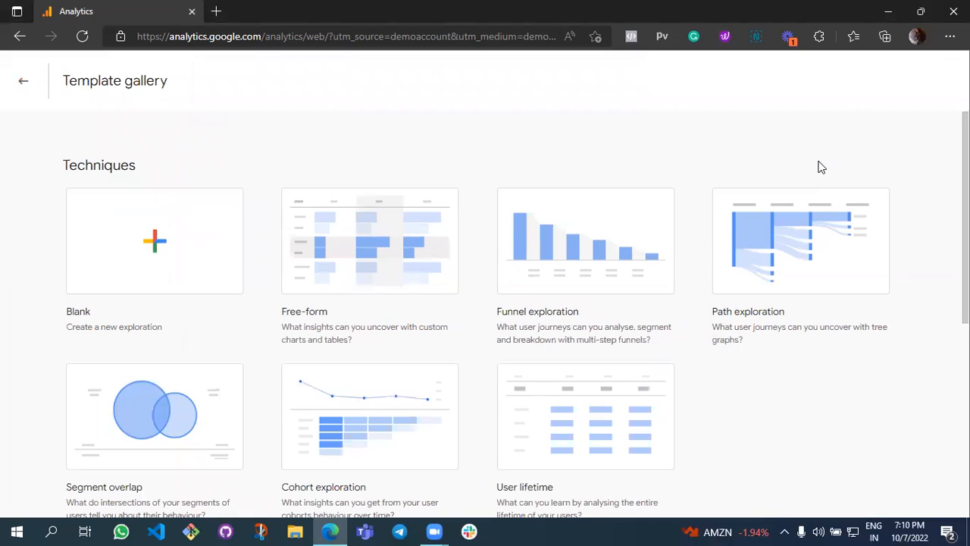
scroll(812, 165, down, 1)
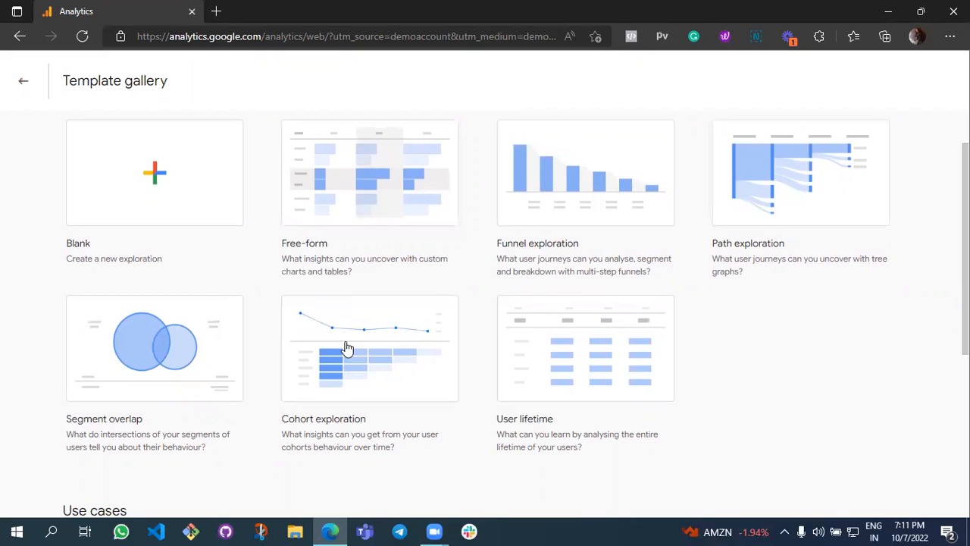
scroll(196, 388, down, 1)
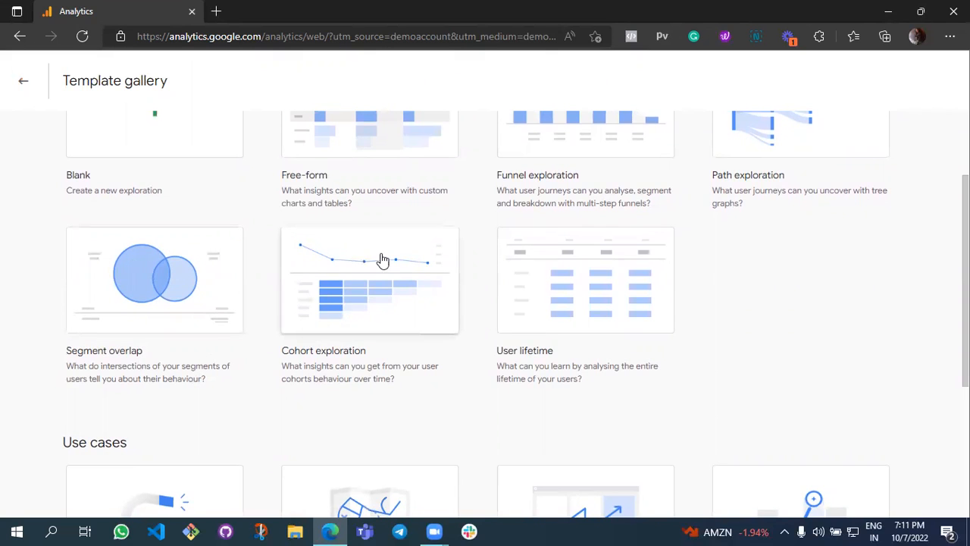
scroll(639, 351, down, 3)
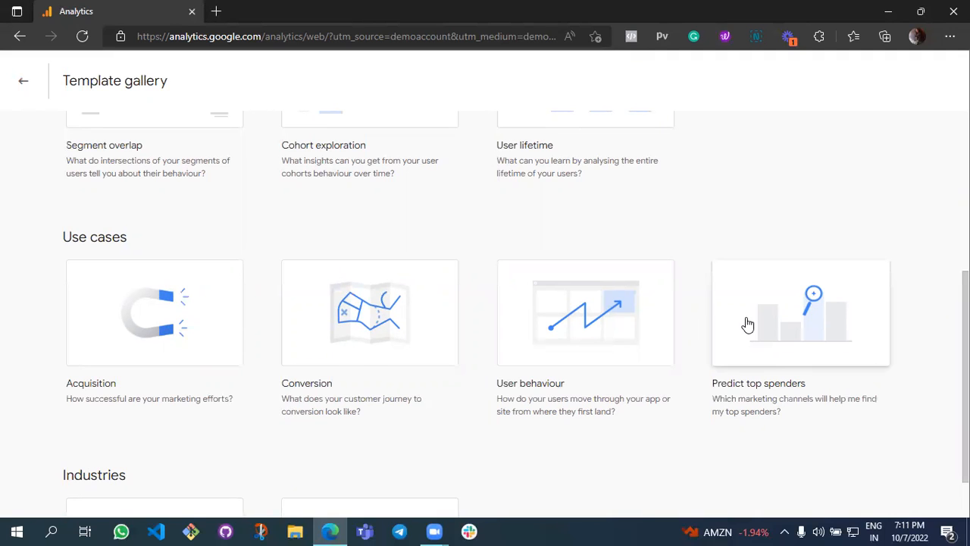
scroll(747, 324, down, 2)
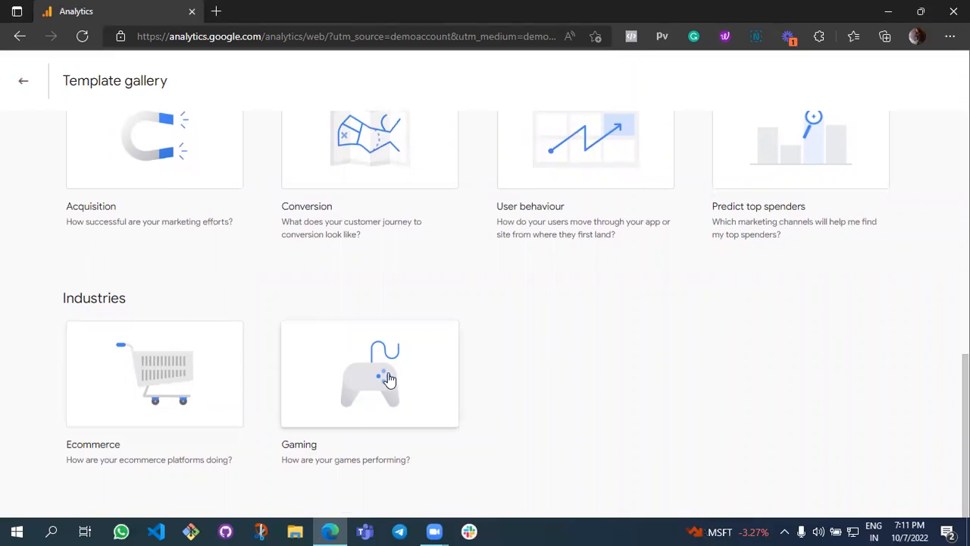
scroll(677, 386, up, 2)
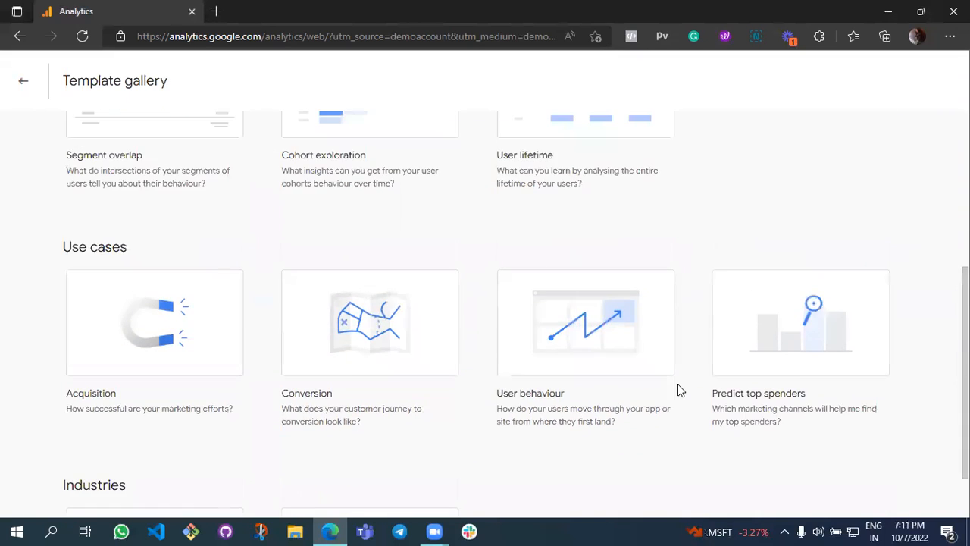
scroll(678, 384, up, 4)
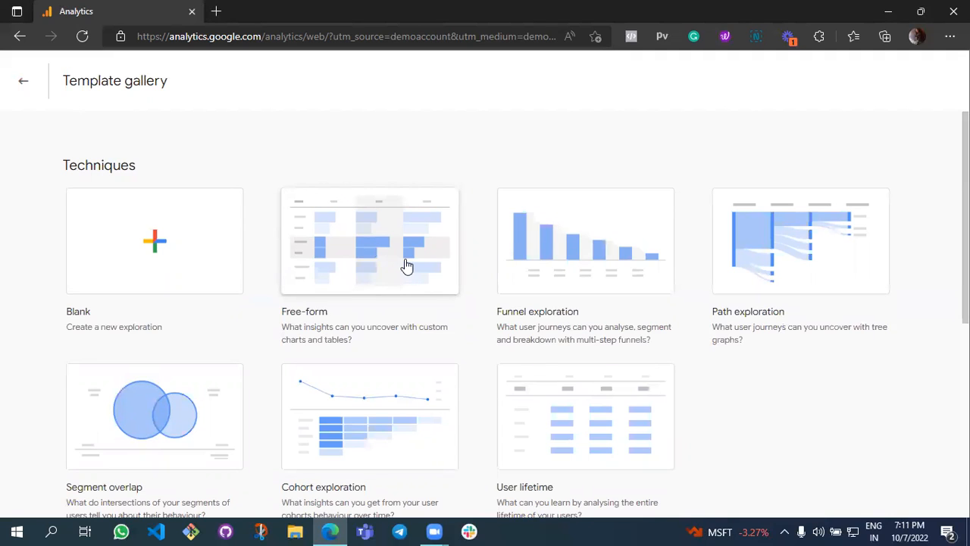
click(405, 263)
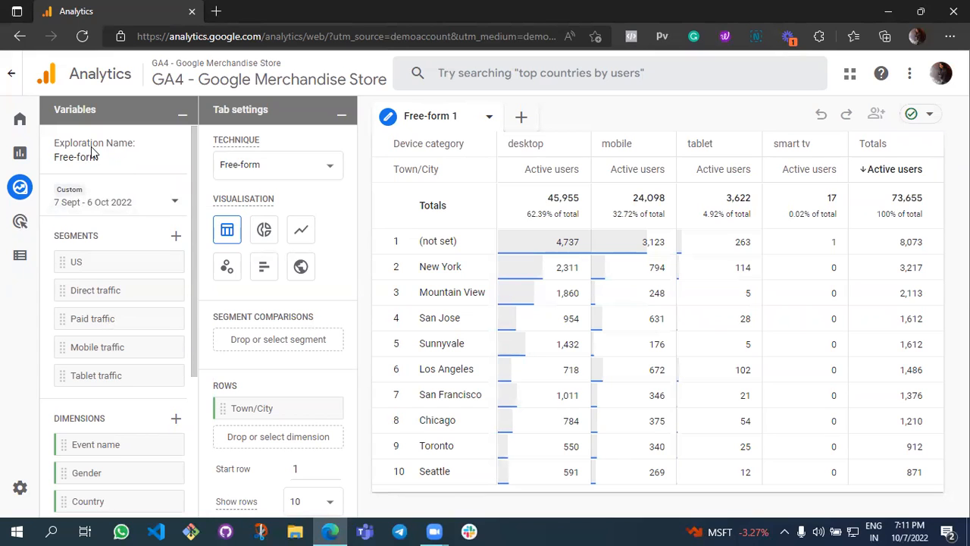
Check the exploration's date range options and close them without applying a change.
click(151, 198)
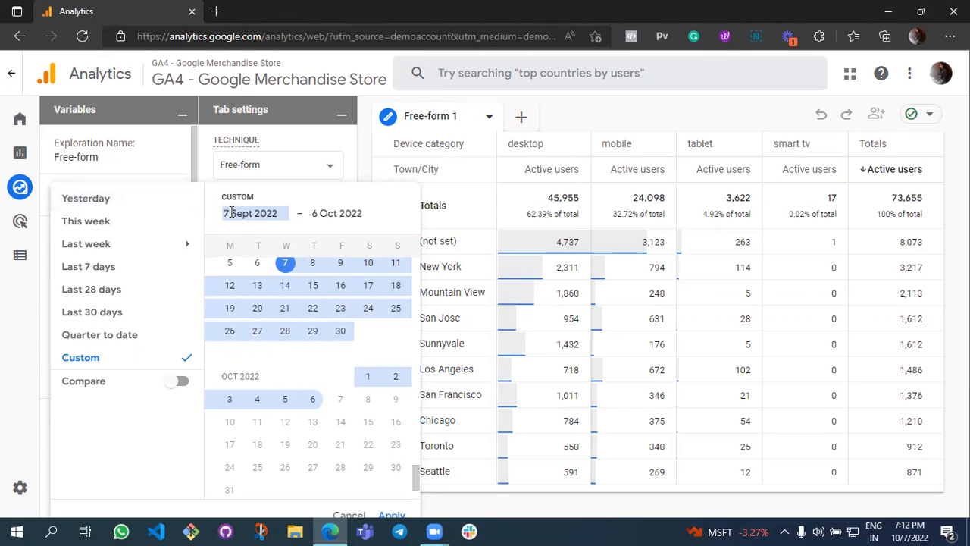
click(173, 161)
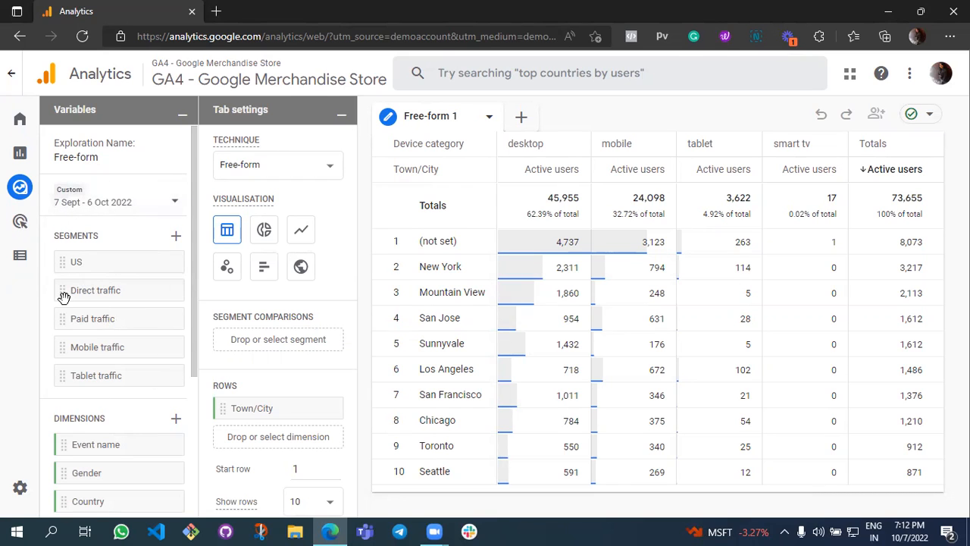
Add the Mobile traffic and Paid traffic segments to the exploration's segment comparisons.
scroll(240, 280, down, 1)
scroll(240, 280, down, 2)
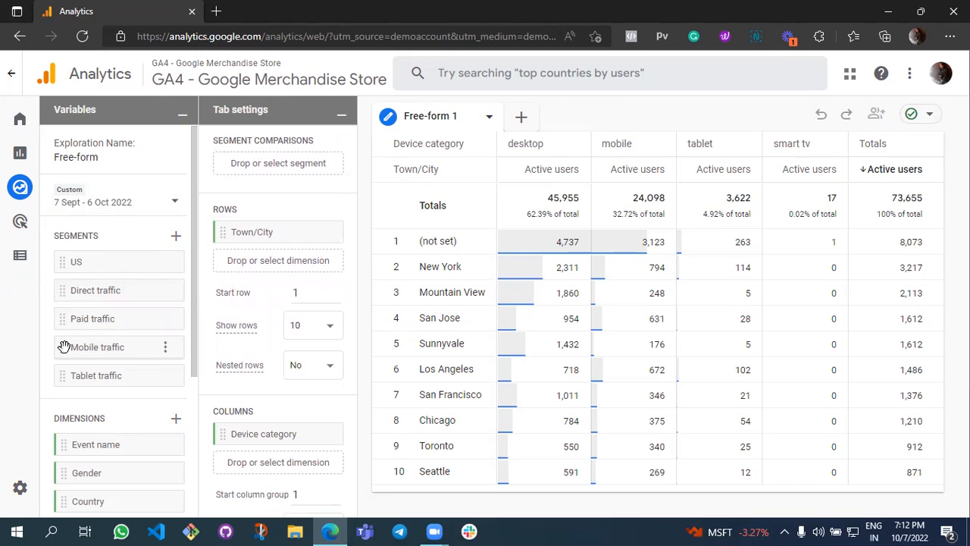
drag(64, 347, 225, 168)
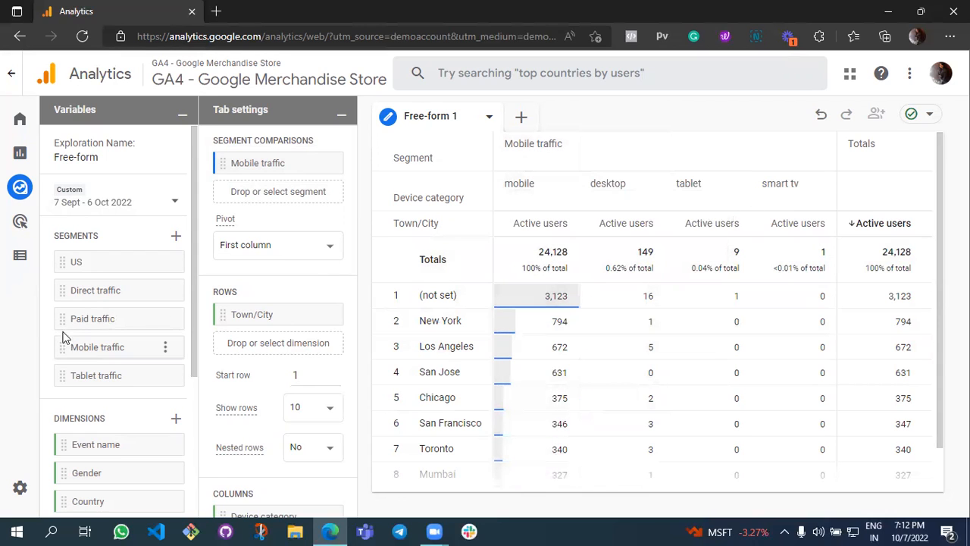
drag(63, 319, 224, 199)
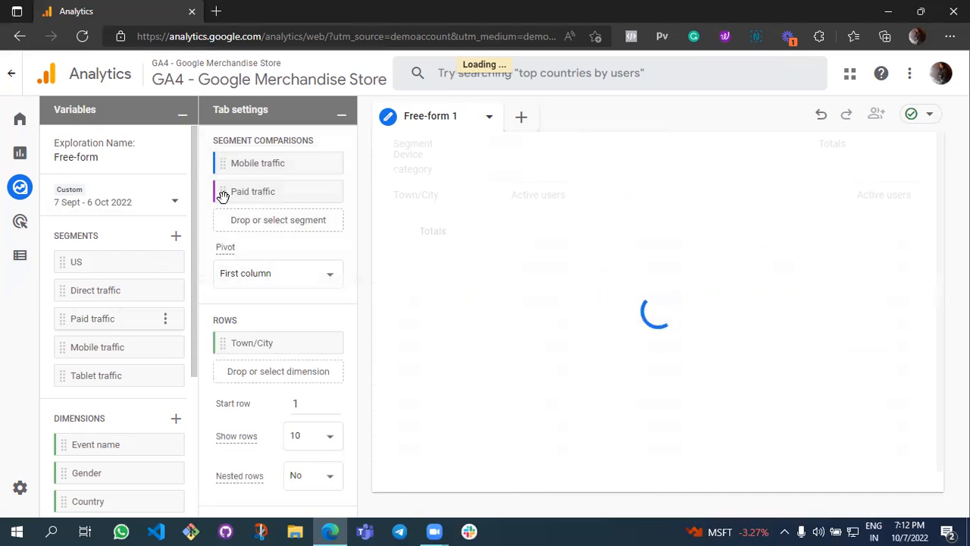
Open the new segment builder, look over its suggested general segments, and close it without creating one.
scroll(140, 264, down, 1)
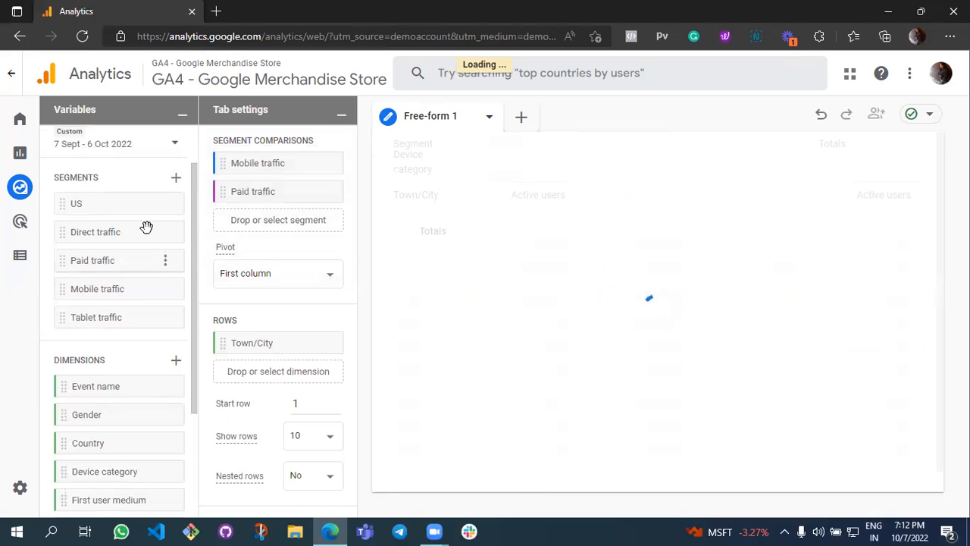
click(175, 180)
scroll(243, 260, down, 3)
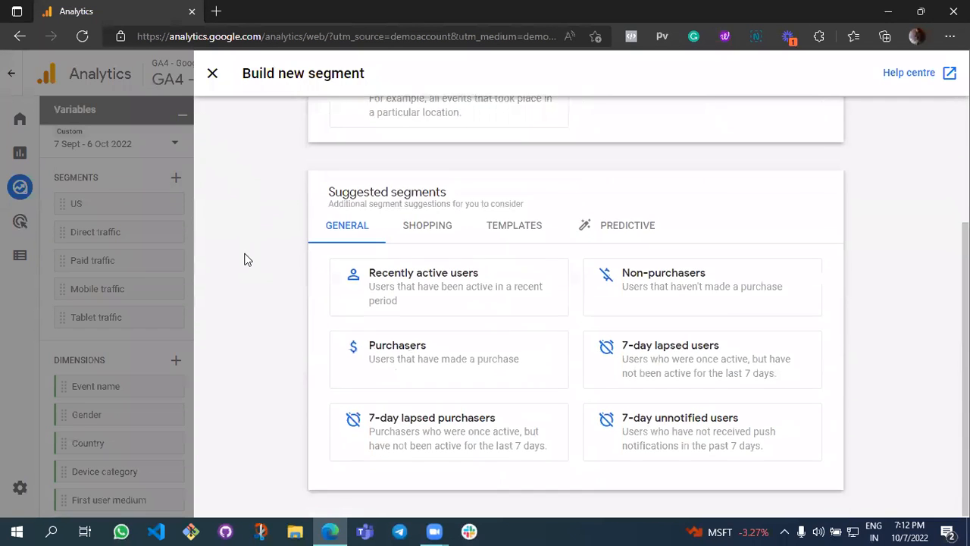
click(213, 74)
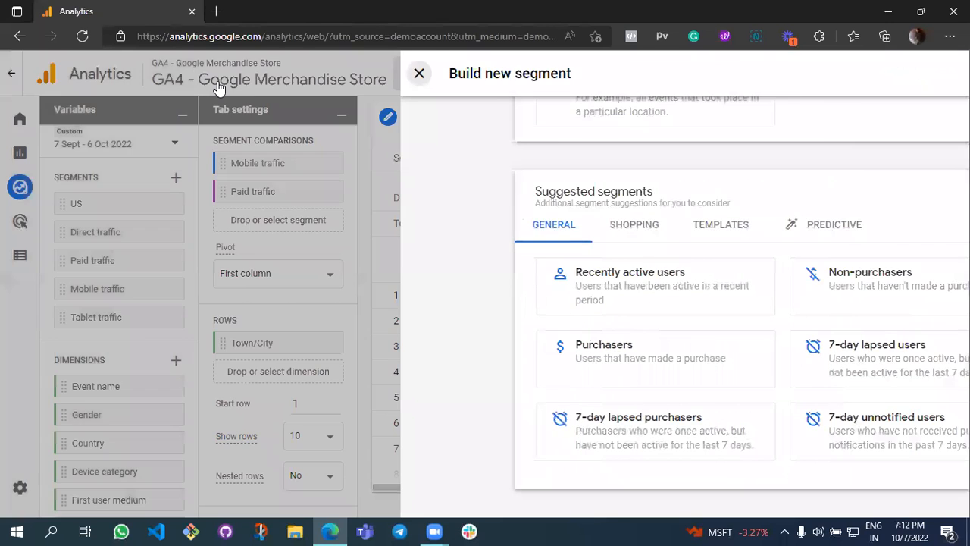
Add Country as a second row dimension below Town/City and review the table rows.
scroll(135, 372, down, 2)
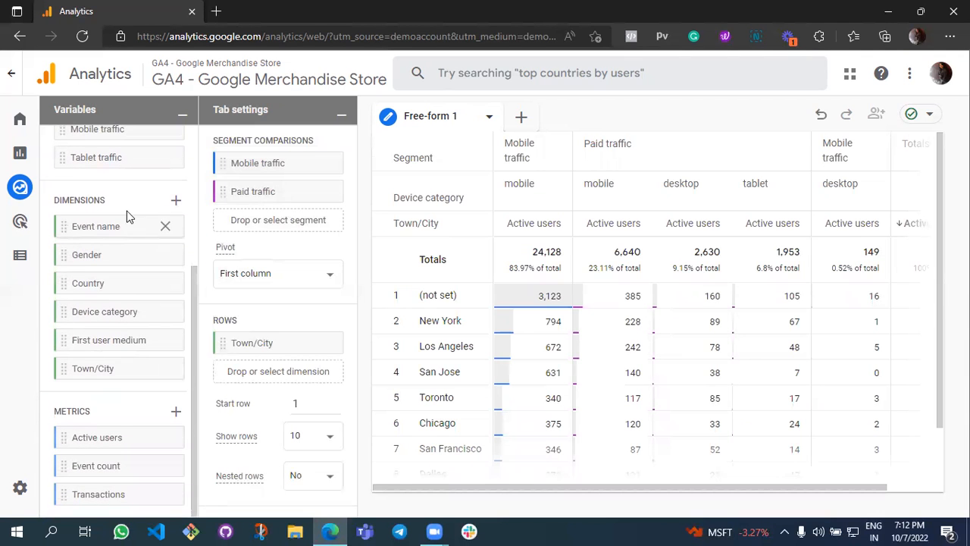
scroll(264, 256, down, 2)
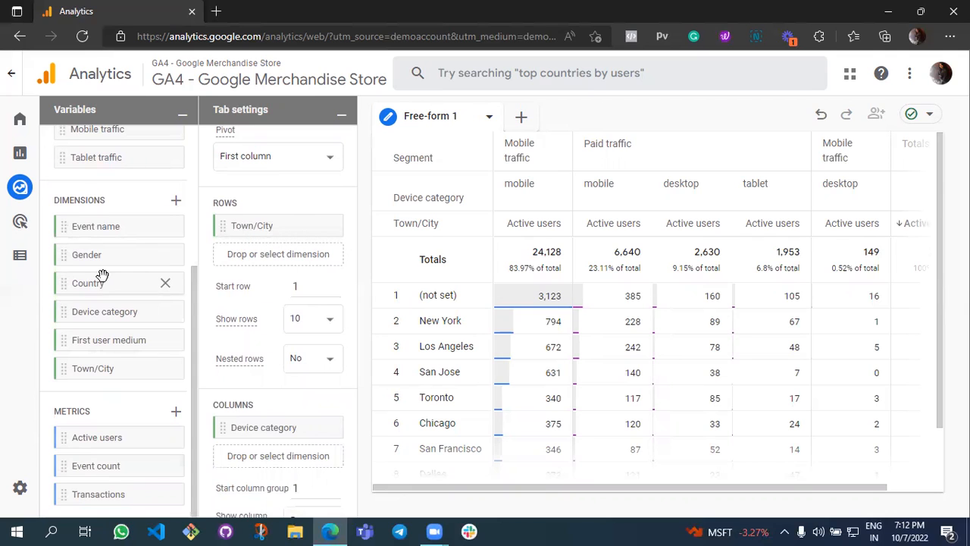
drag(72, 284, 226, 257)
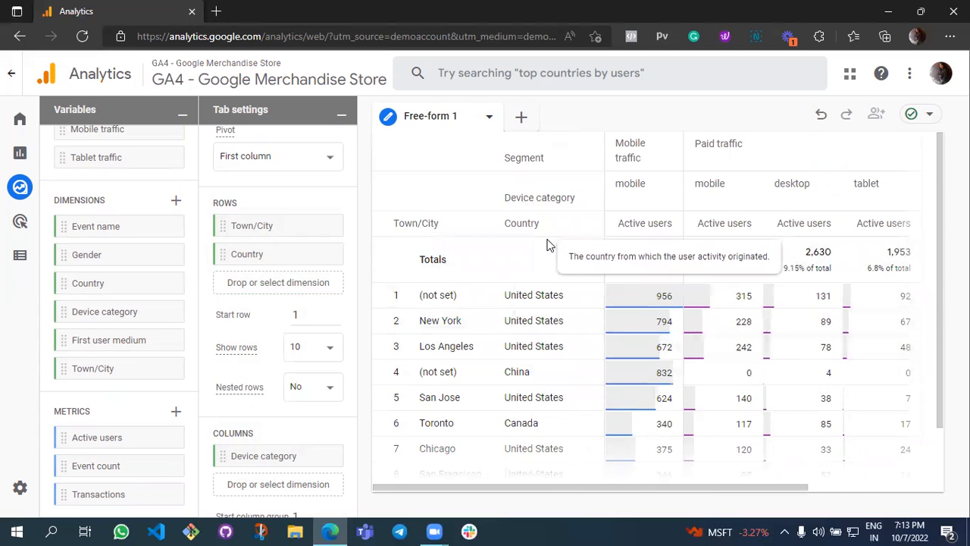
scroll(547, 292, down, 2)
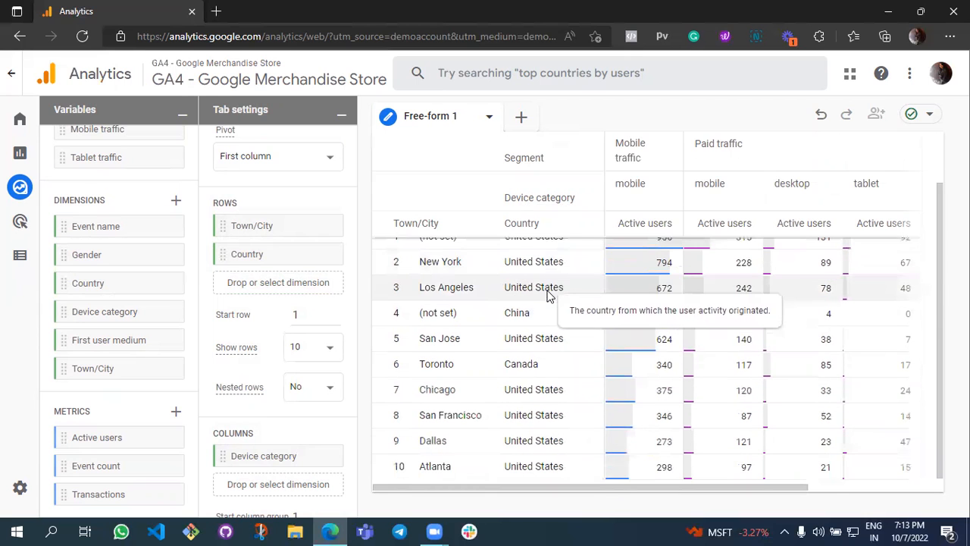
scroll(512, 286, up, 2)
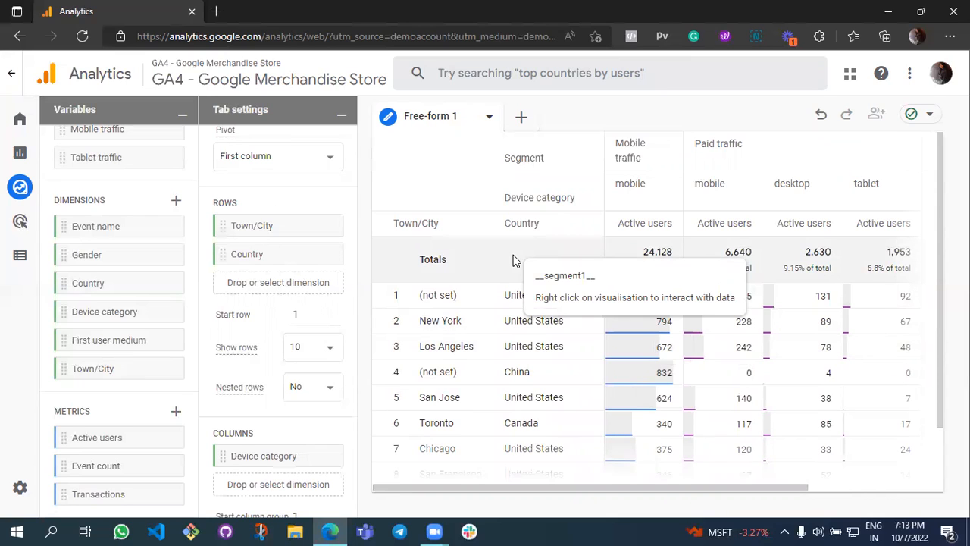
Reorder the row dimensions so Country comes before Town/City, and set nested rows to Yes.
click(324, 227)
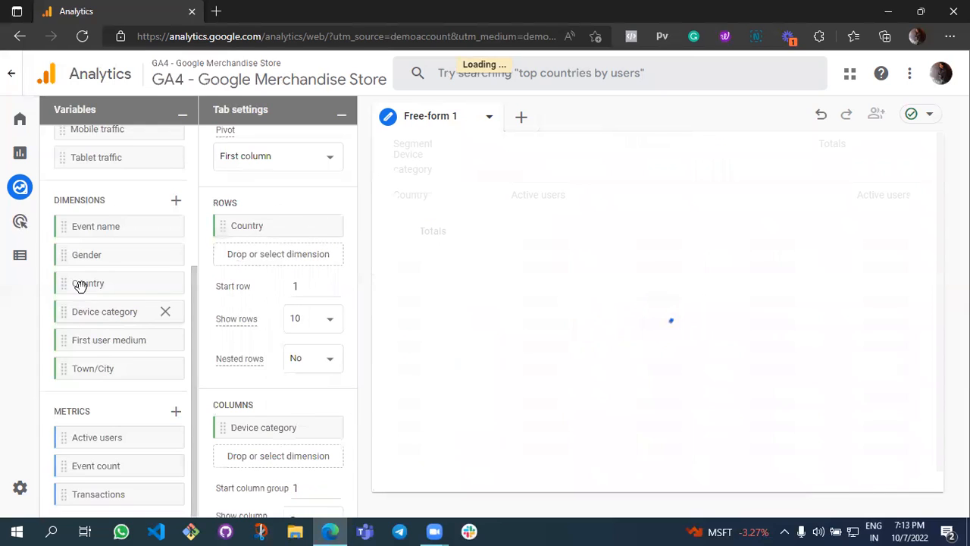
drag(67, 368, 225, 258)
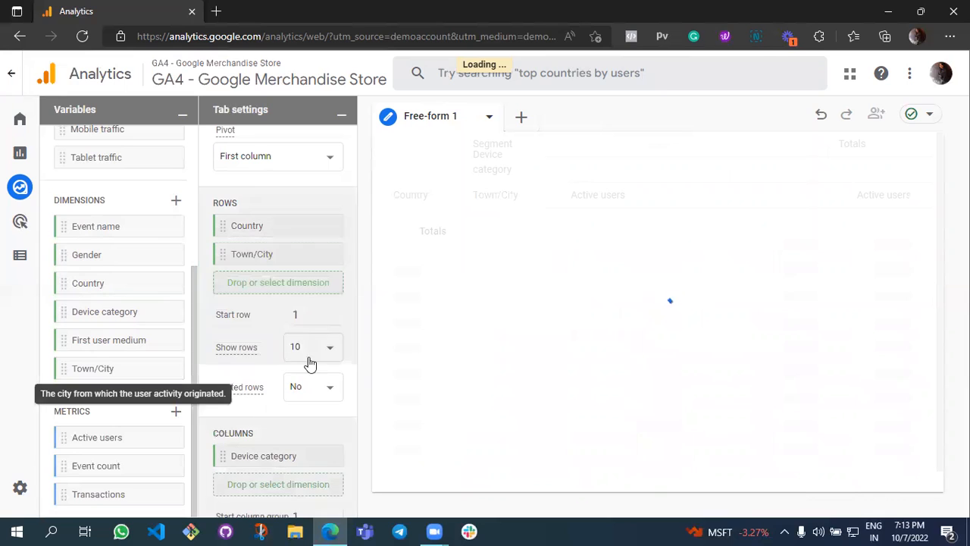
click(328, 400)
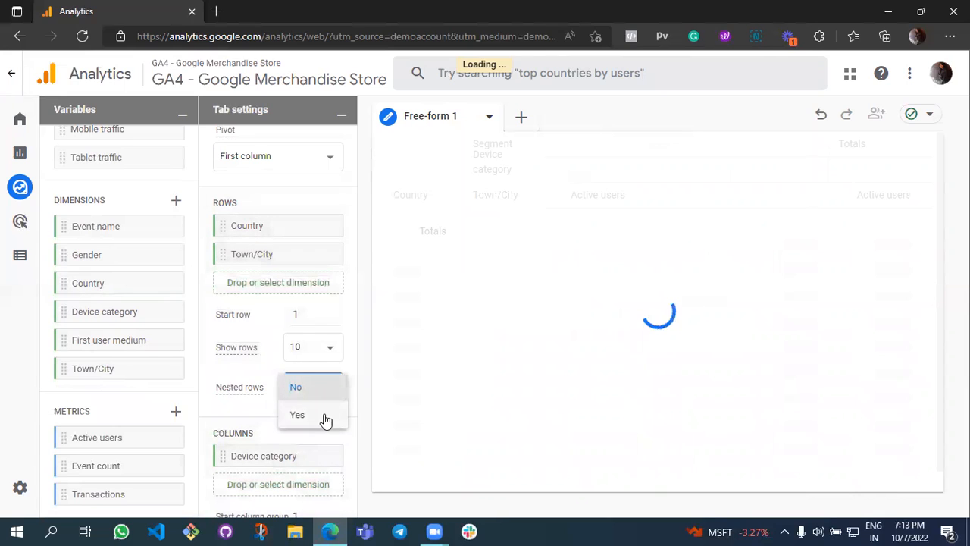
click(325, 419)
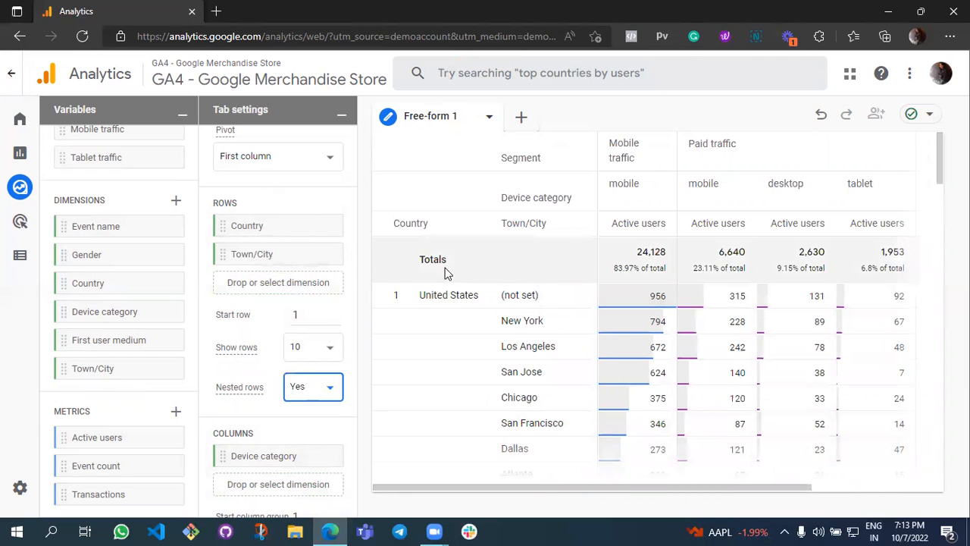
scroll(528, 324, down, 5)
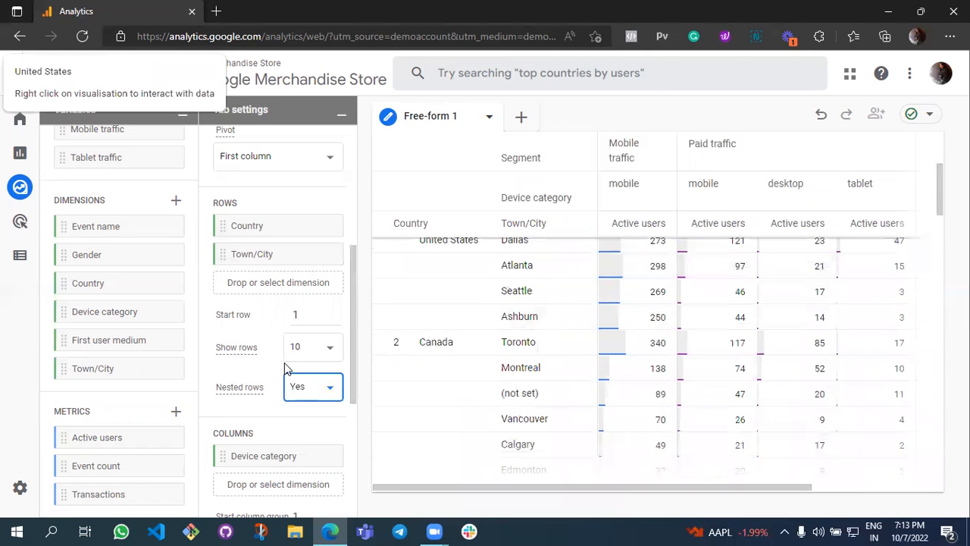
Add the Event count metric to the table's values below Active users.
scroll(284, 362, down, 3)
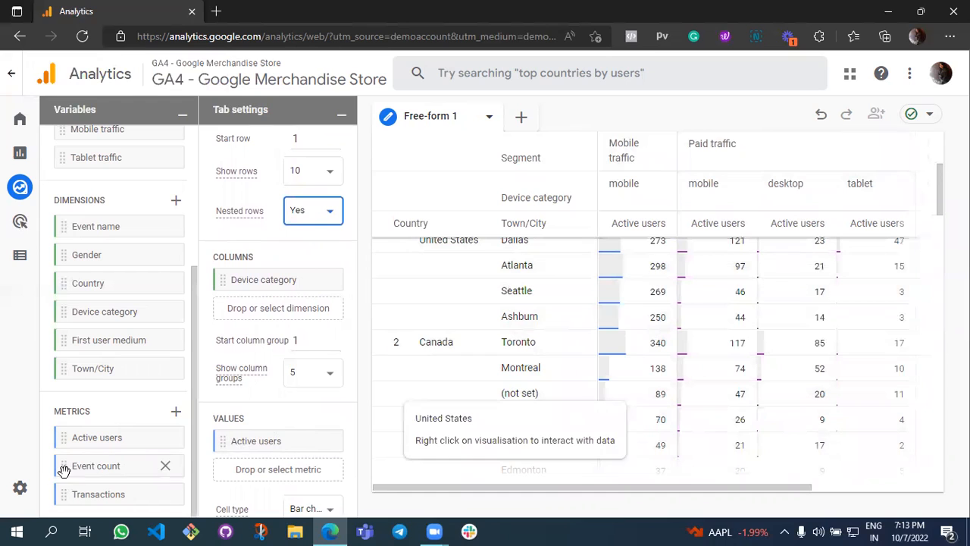
drag(66, 475, 227, 471)
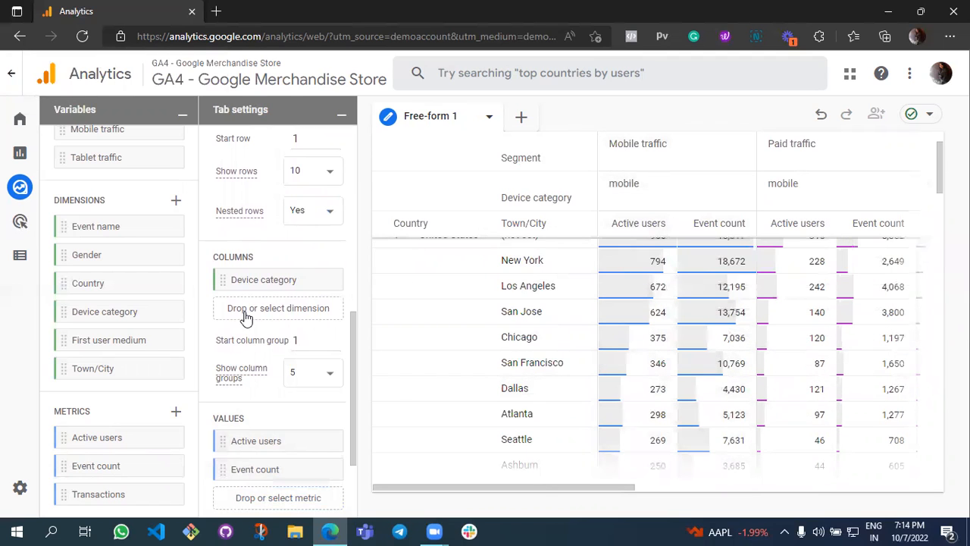
Remove the Mobile traffic segment from the segment comparisons.
scroll(242, 312, down, 3)
scroll(244, 311, up, 5)
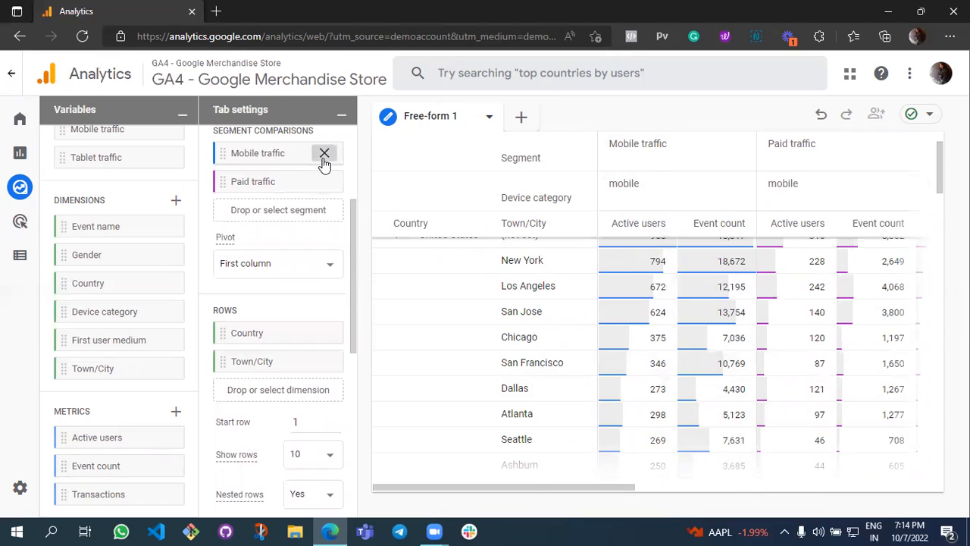
click(324, 154)
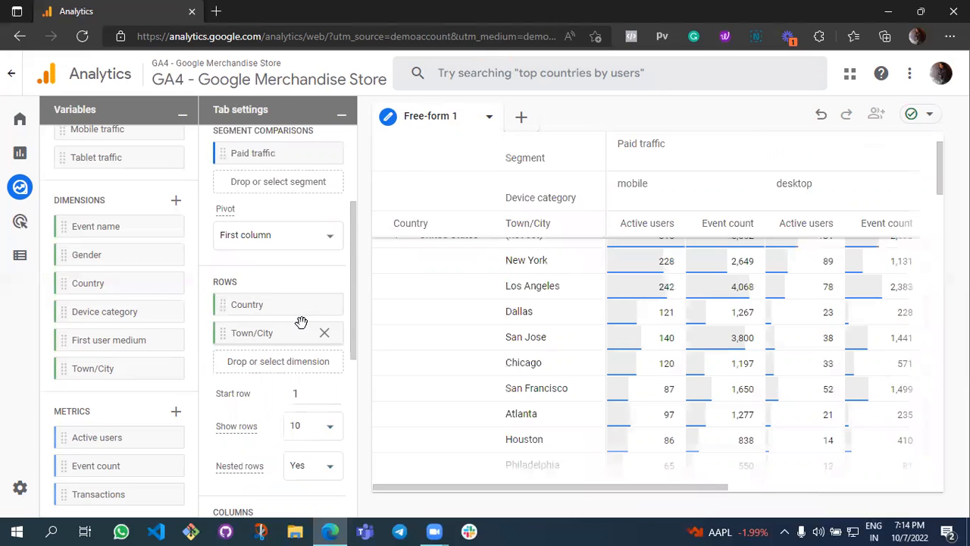
Set the cell type of the table's values to plain text.
scroll(301, 323, down, 5)
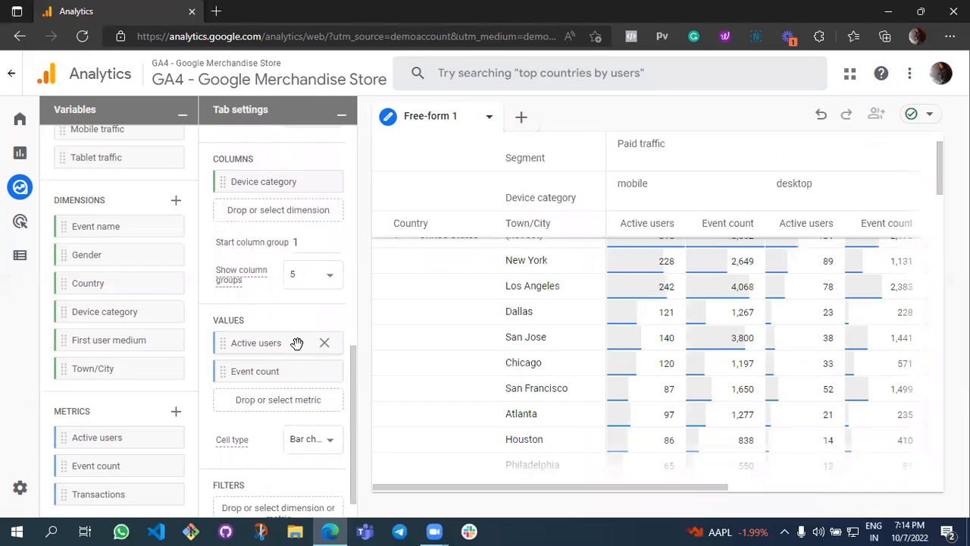
scroll(296, 342, down, 1)
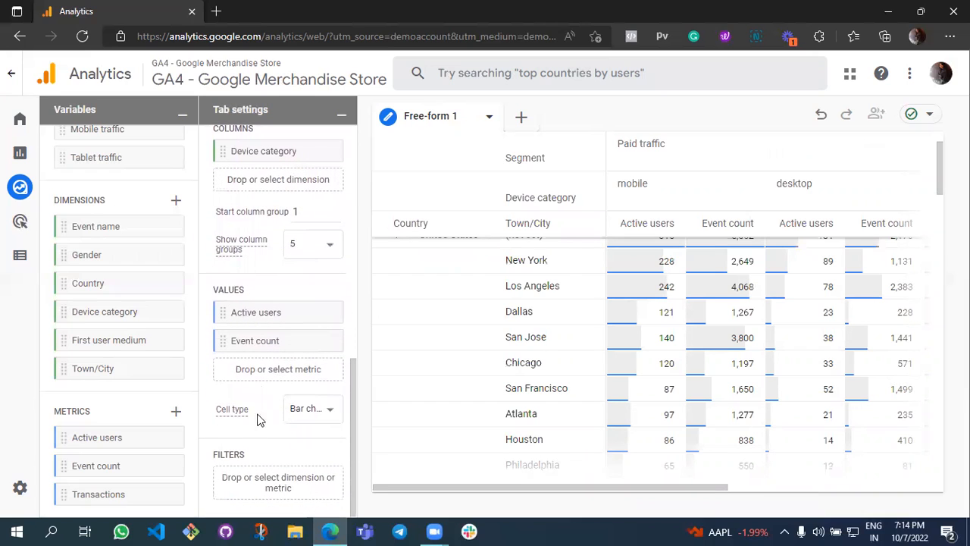
click(317, 421)
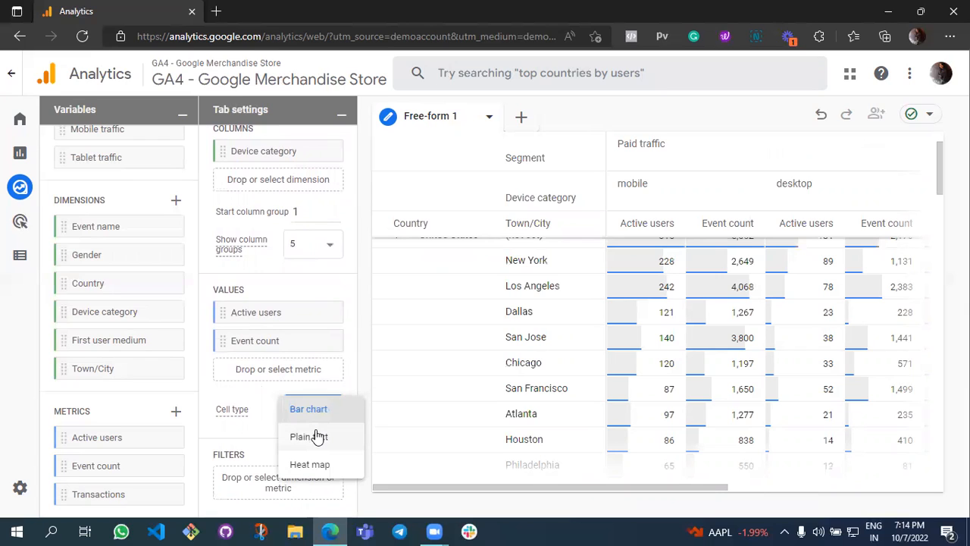
click(317, 435)
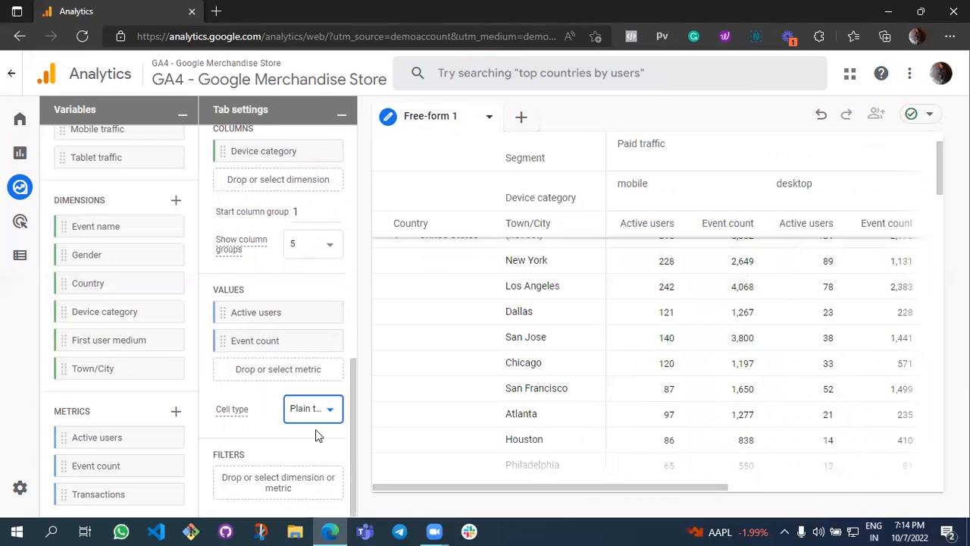
Try the heat map cell type for the table's values, and set the cell type to bar chart.
click(323, 417)
click(324, 438)
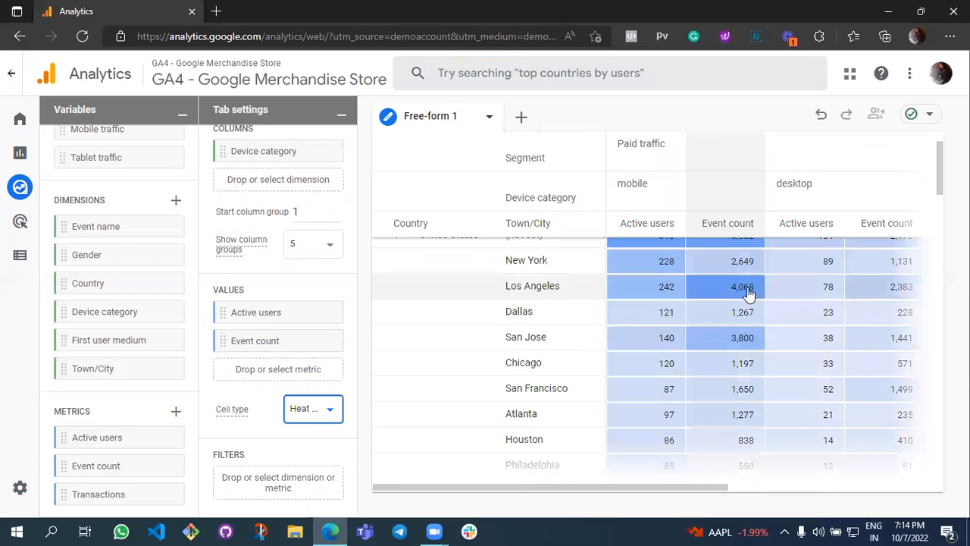
click(334, 414)
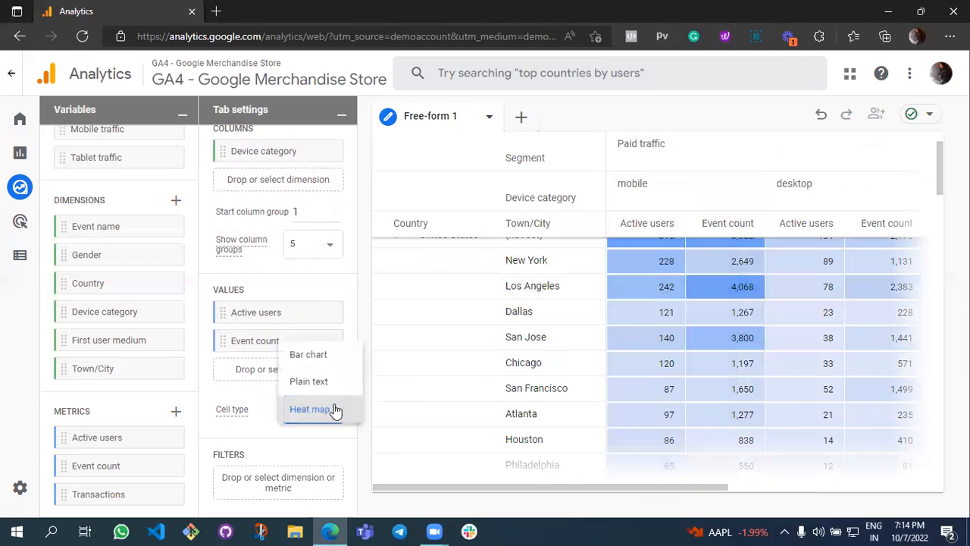
click(336, 362)
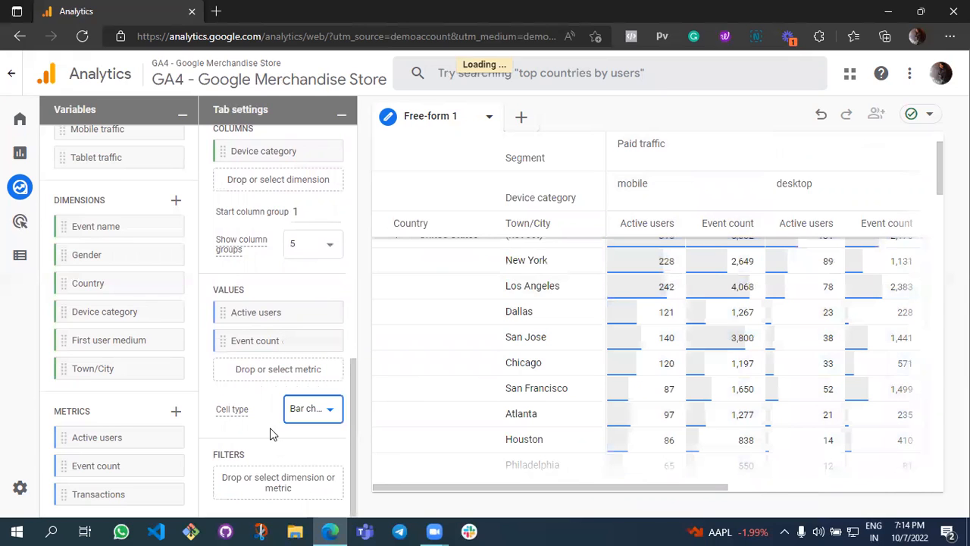
Filter the table to rows where Country contains India.
click(266, 477)
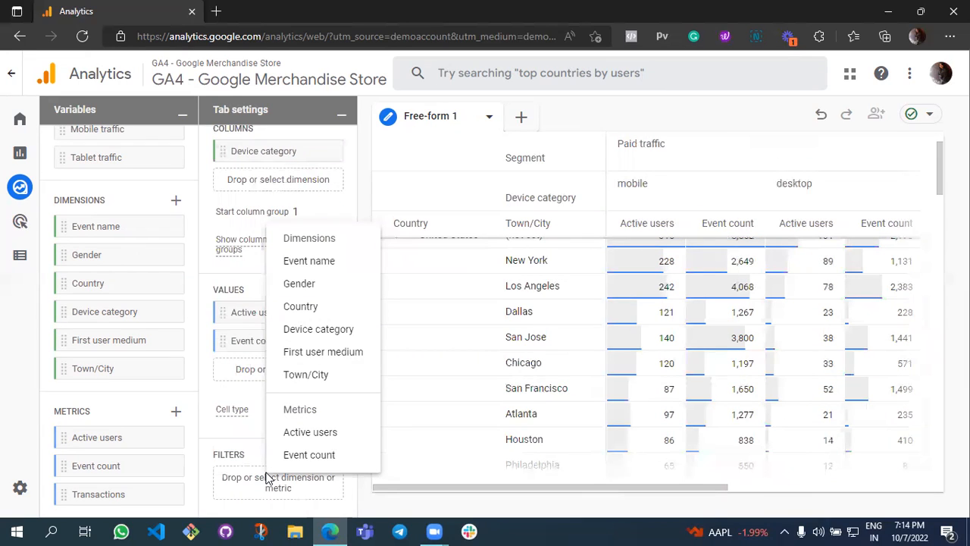
click(316, 309)
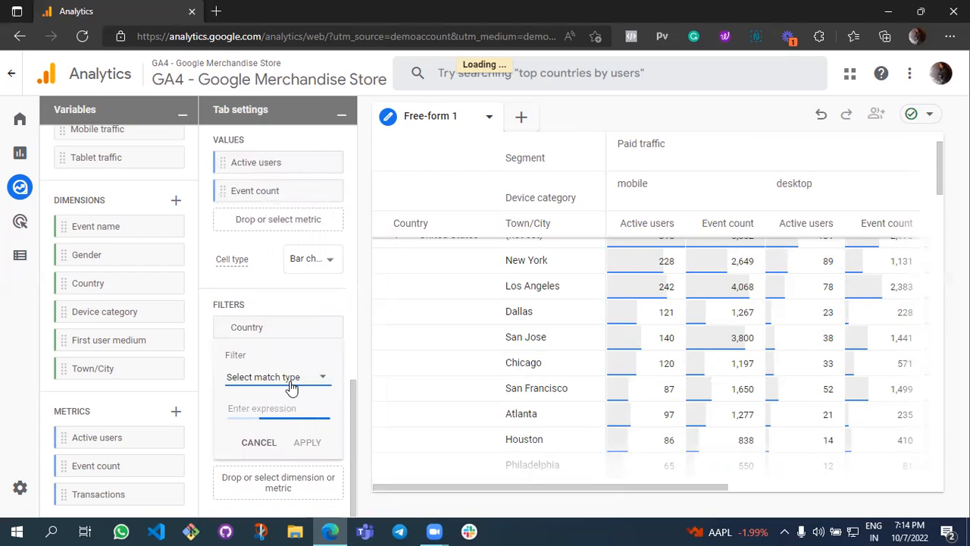
click(292, 384)
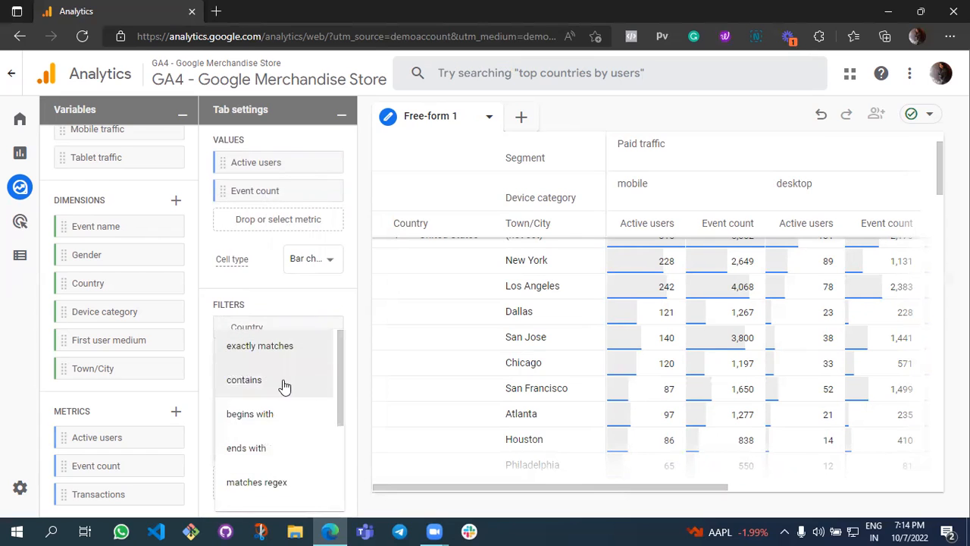
click(284, 385)
click(280, 410)
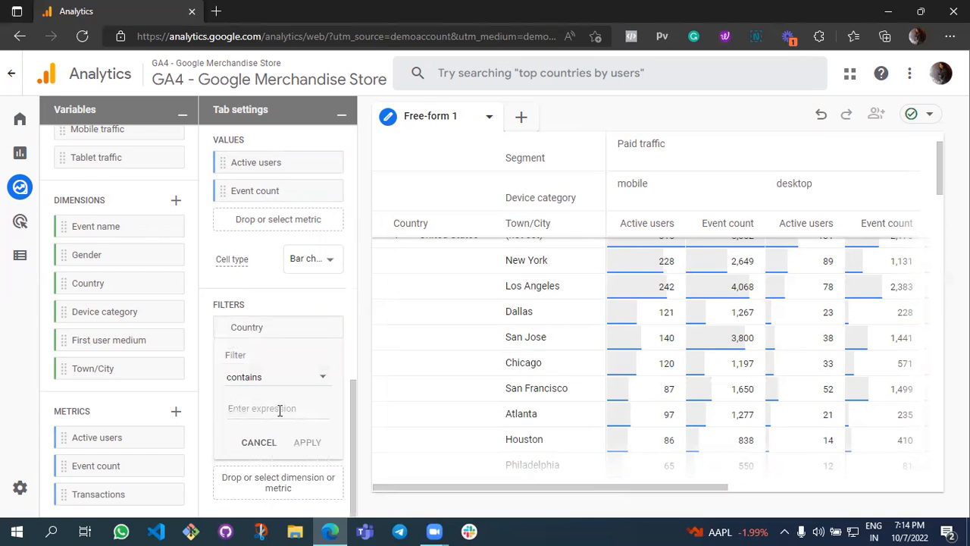
text(Idn)
key(BackSpace)
key(BackSpace)
key(BackSpace)
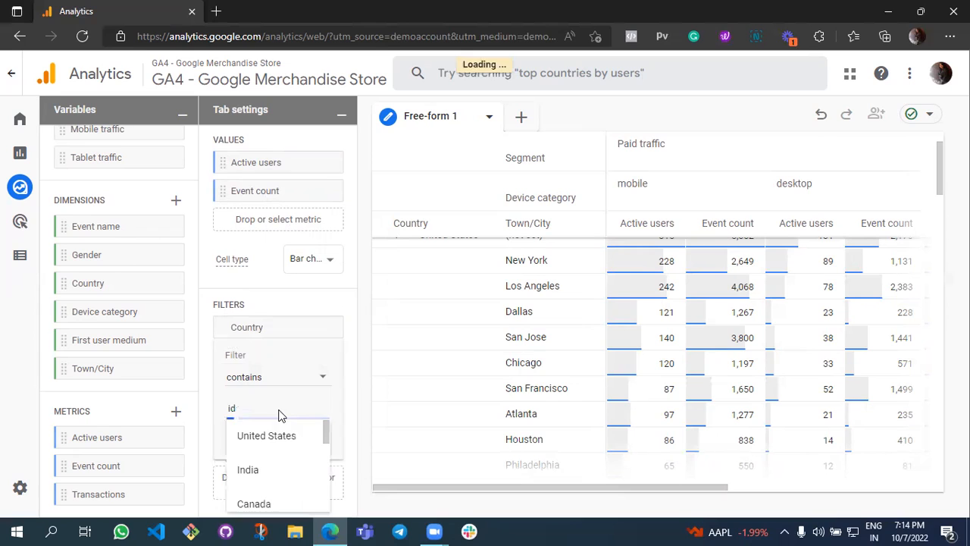
text(indi)
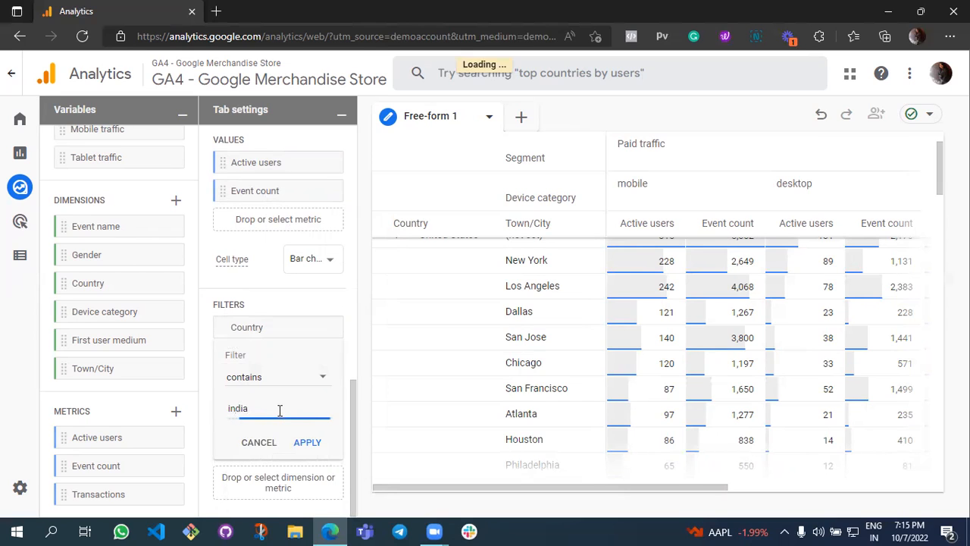
text(a)
click(256, 440)
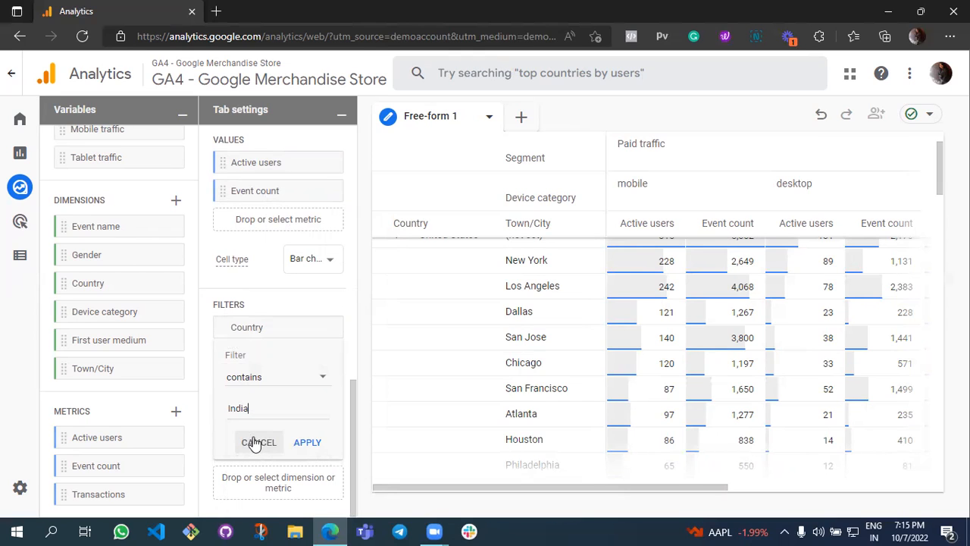
click(305, 446)
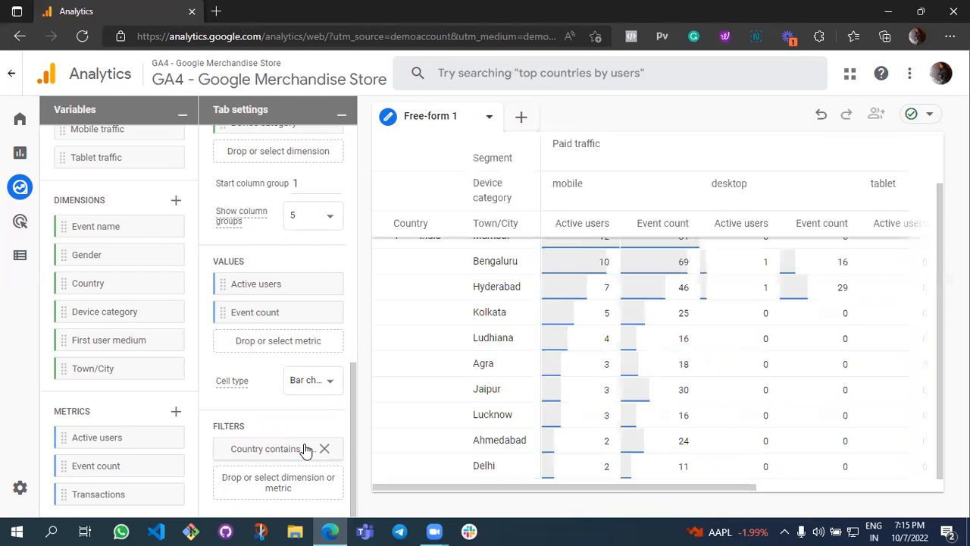
Review the filtered towns and cities in the table, and remove the Country filter.
scroll(457, 405, up, 1)
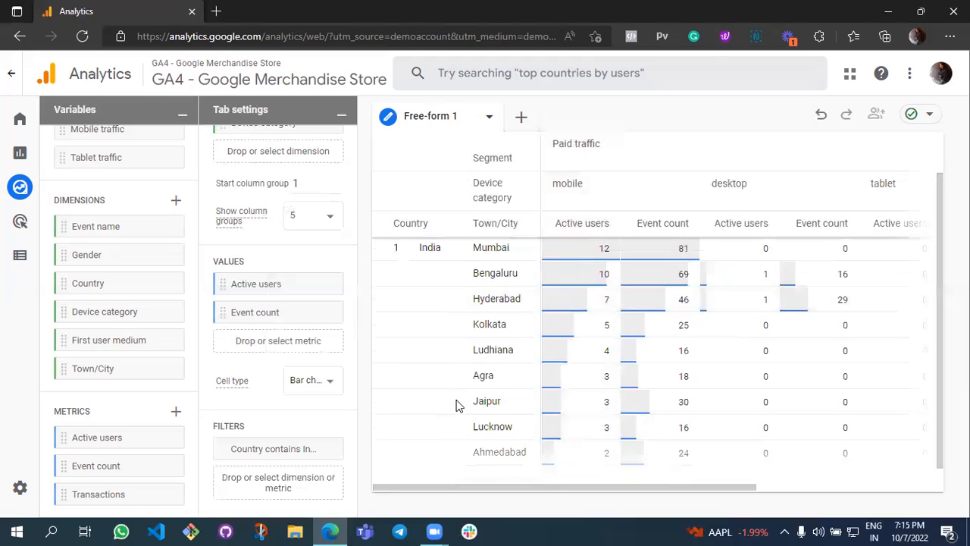
scroll(457, 406, up, 3)
scroll(507, 296, down, 3)
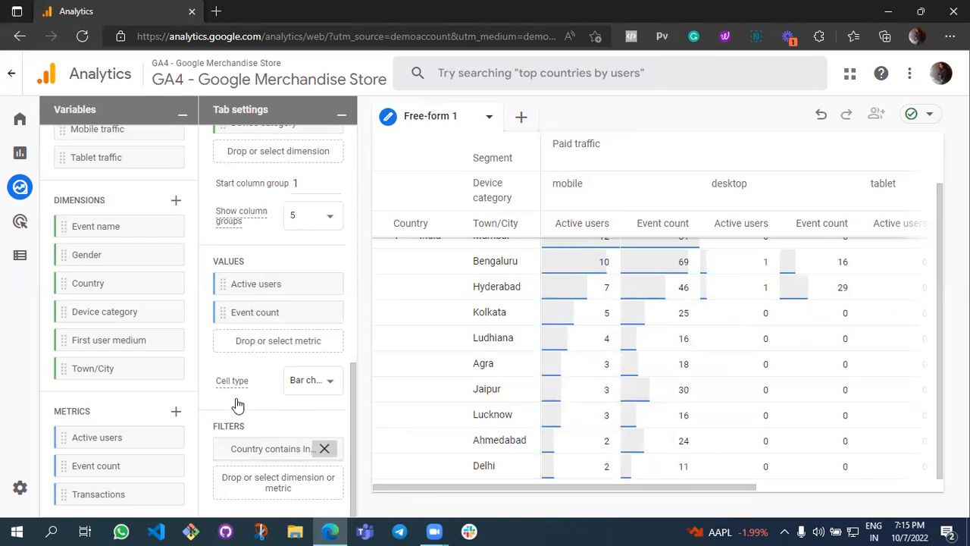
Browse the metrics available for import, and leave the selection without importing any.
click(175, 411)
scroll(170, 421, down, 10)
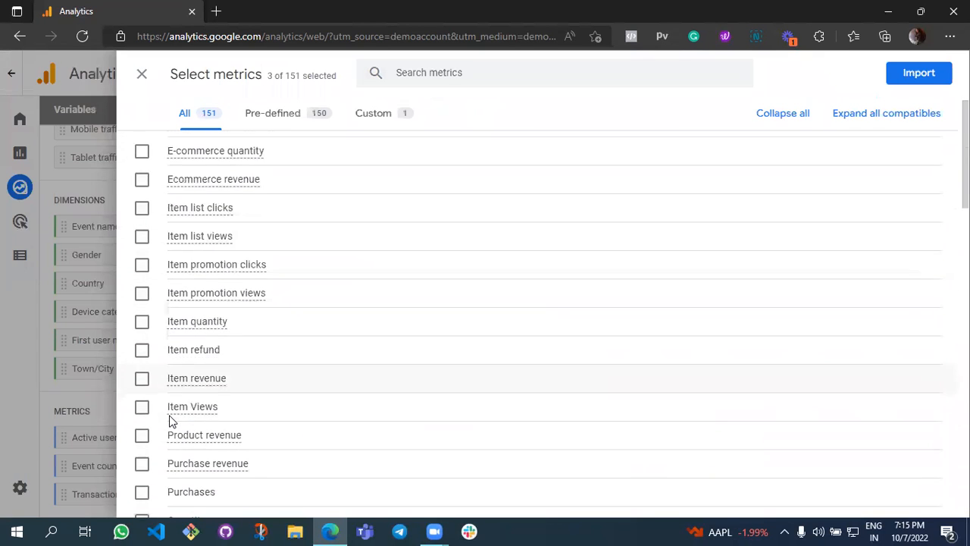
scroll(170, 422, down, 1)
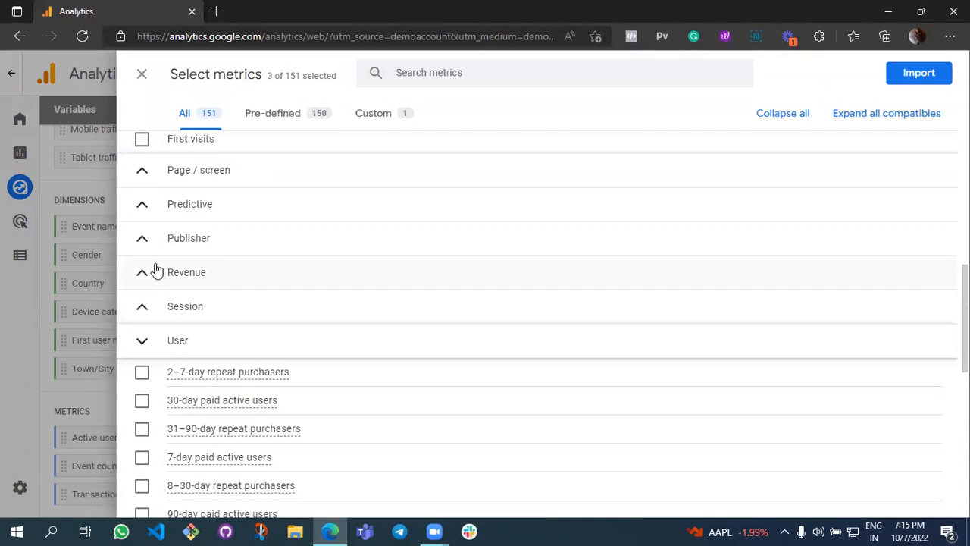
click(144, 78)
Preview the exploration as a doughnut chart and as a line chart.
scroll(269, 368, up, 3)
scroll(269, 367, up, 5)
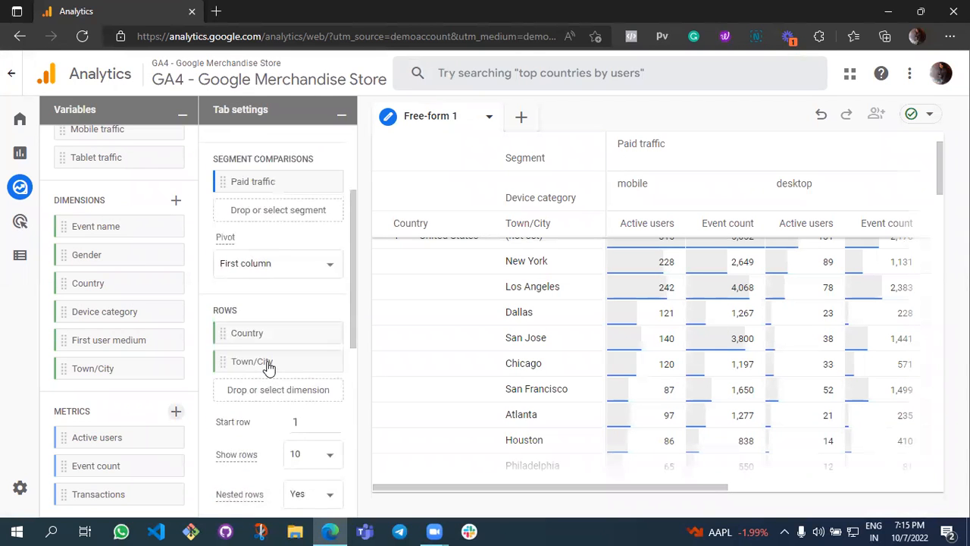
scroll(269, 368, up, 1)
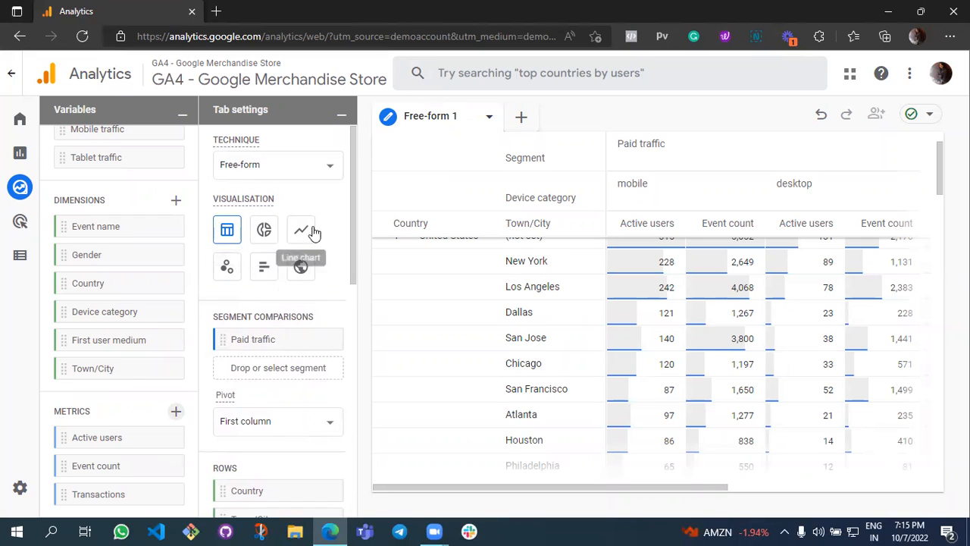
click(265, 231)
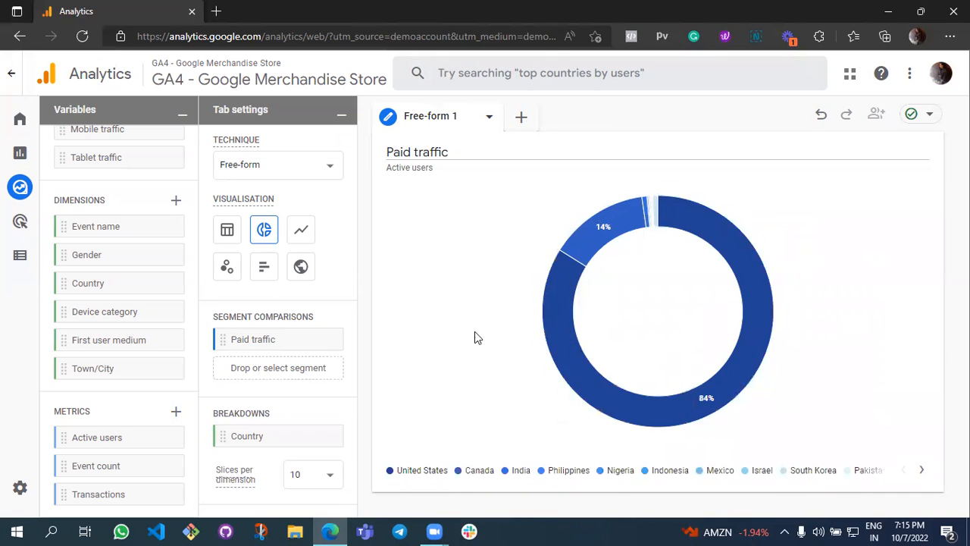
click(300, 231)
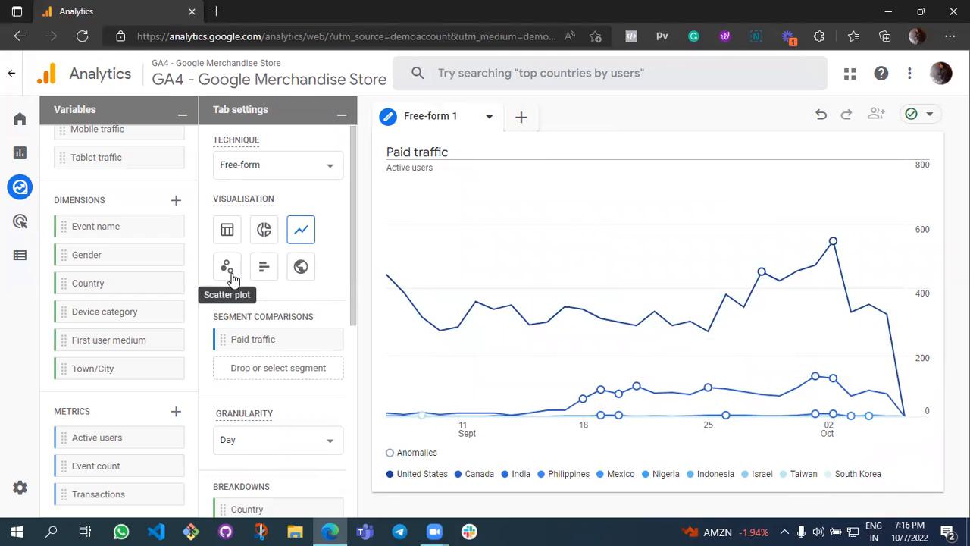
Change the visualisation to a geo map and look over its breakdown, values and filter settings.
click(299, 278)
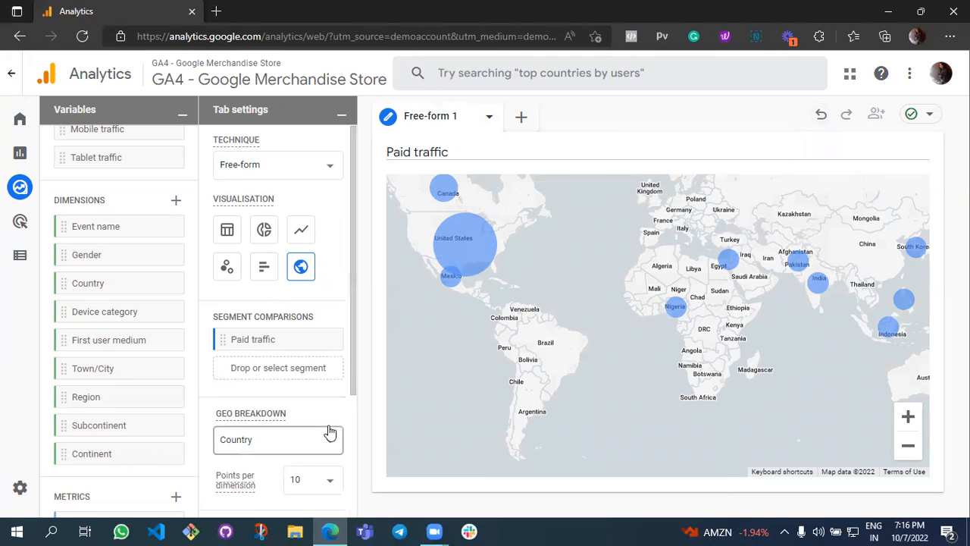
scroll(272, 412, down, 2)
scroll(271, 409, down, 1)
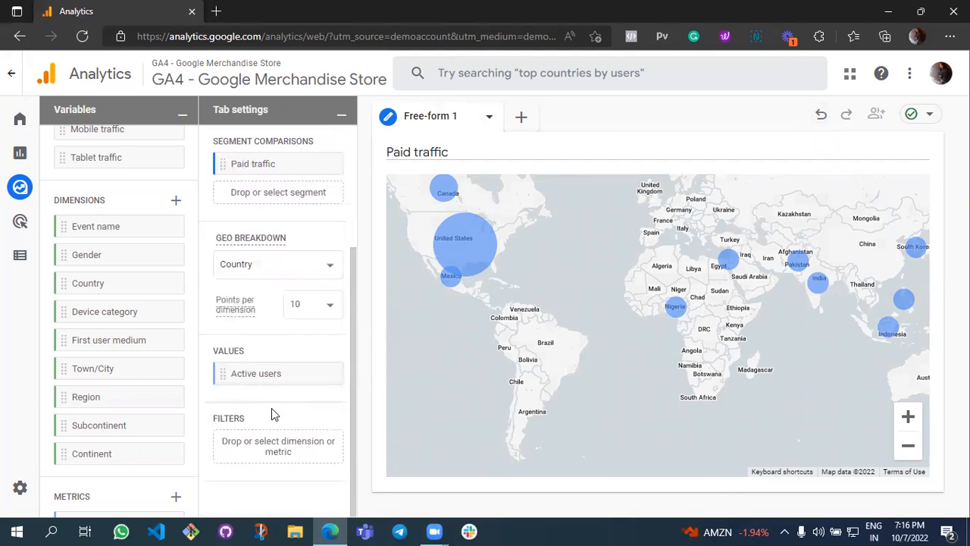
scroll(271, 408, up, 3)
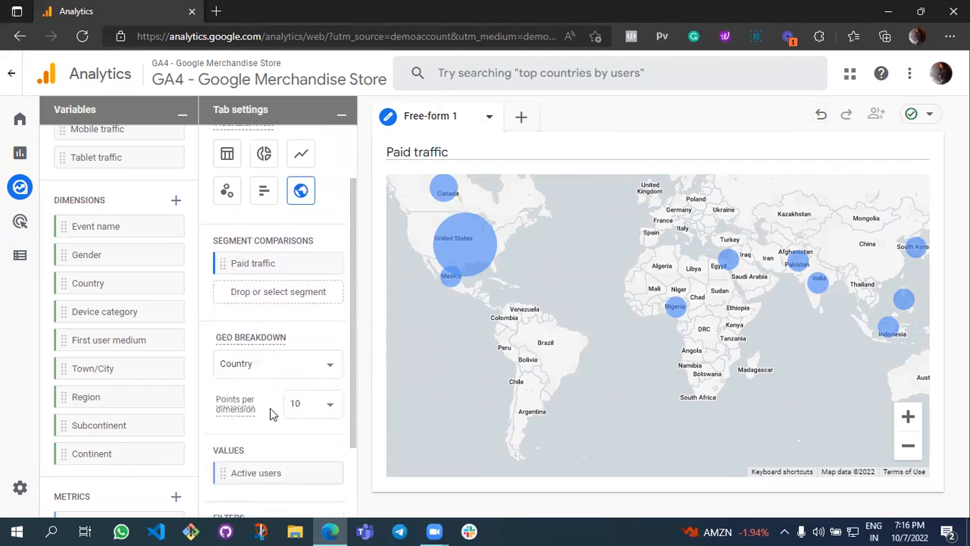
Return to the Explorations overview and start a new exploration from the Funnel exploration template.
click(25, 188)
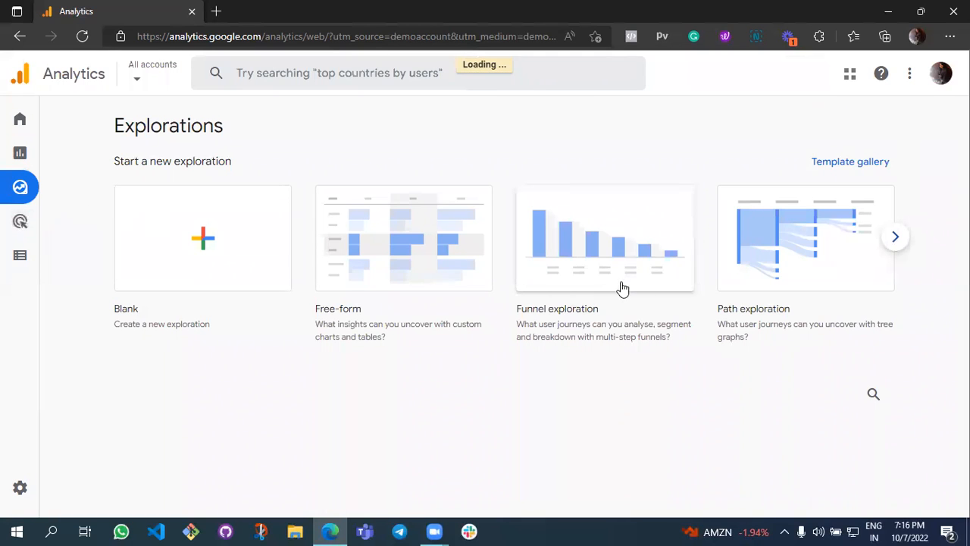
scroll(700, 352, down, 1)
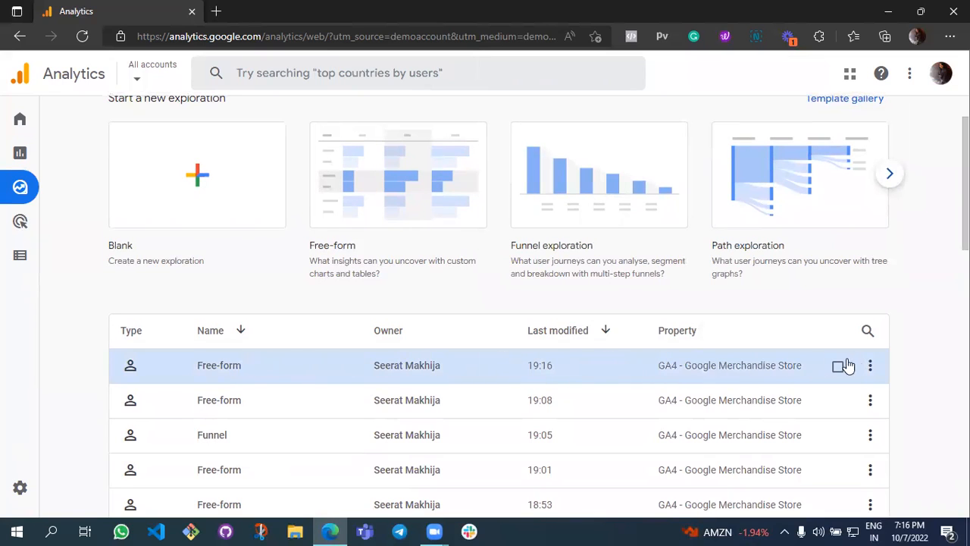
click(870, 365)
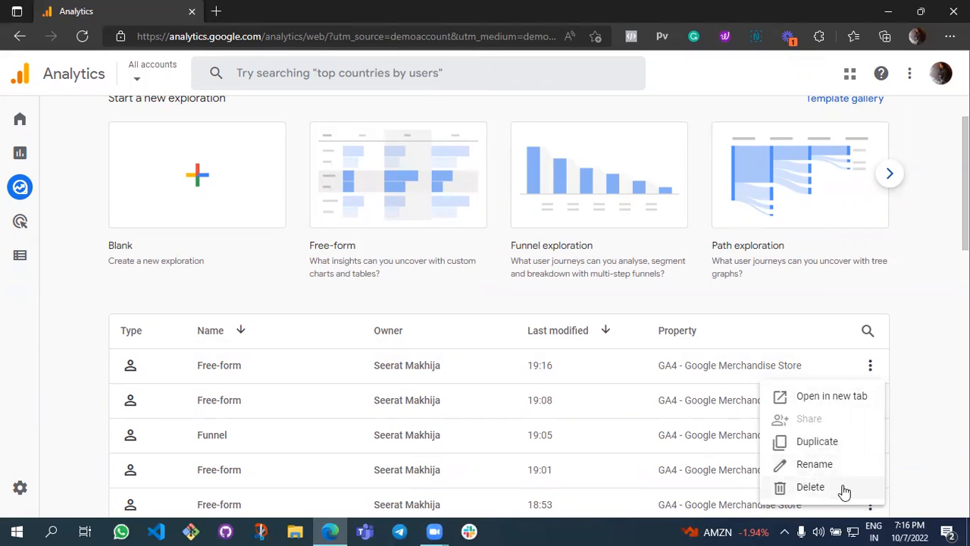
click(924, 295)
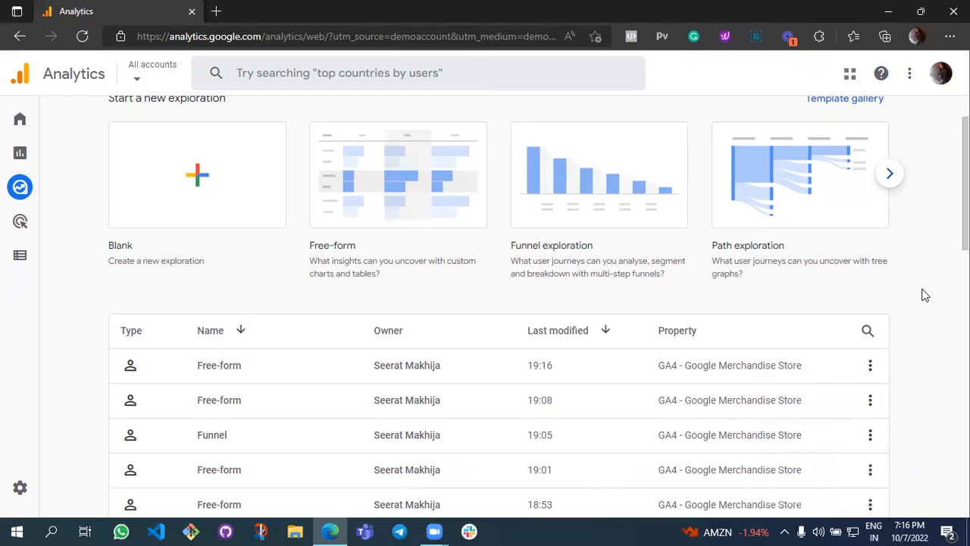
click(610, 187)
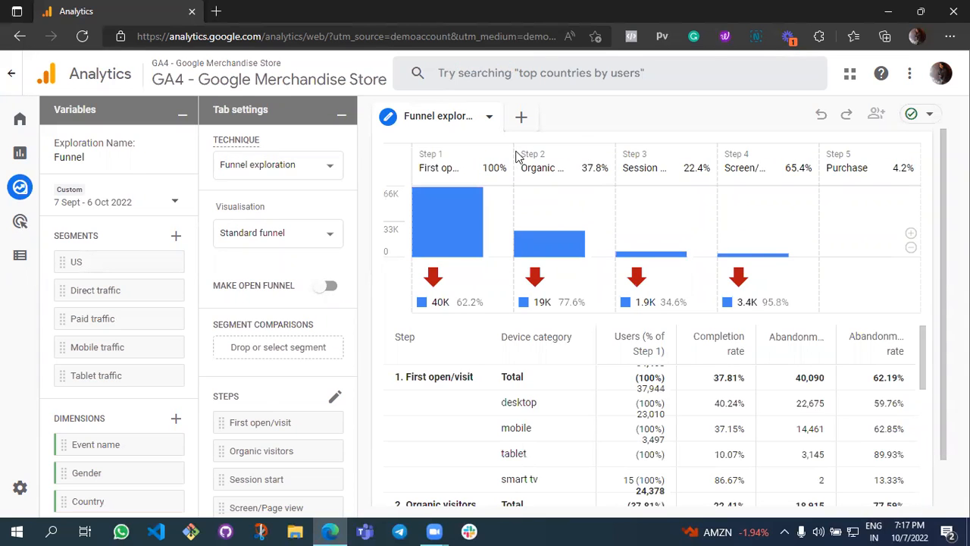
Open the funnel steps for editing, try adding a sixth step after Purchase, and discard the change.
scroll(336, 334, down, 3)
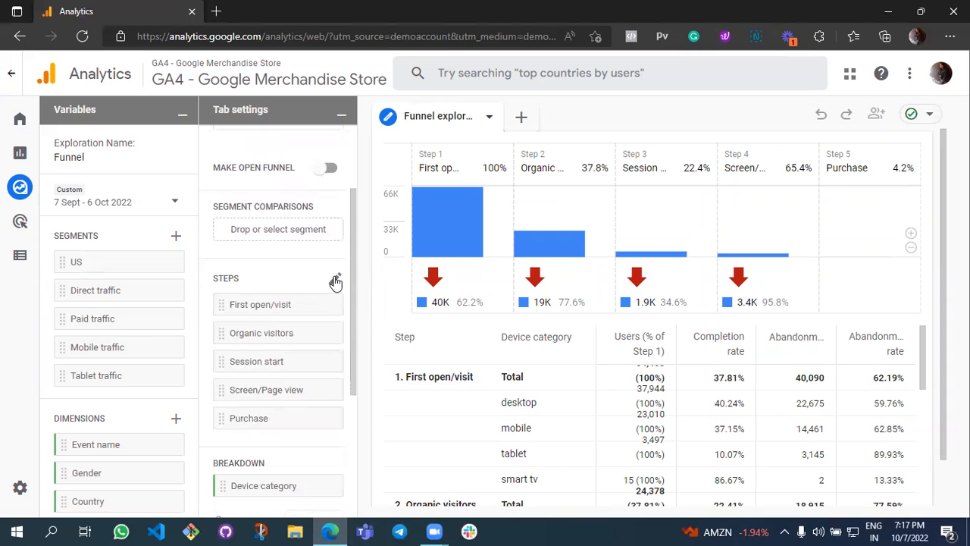
click(335, 279)
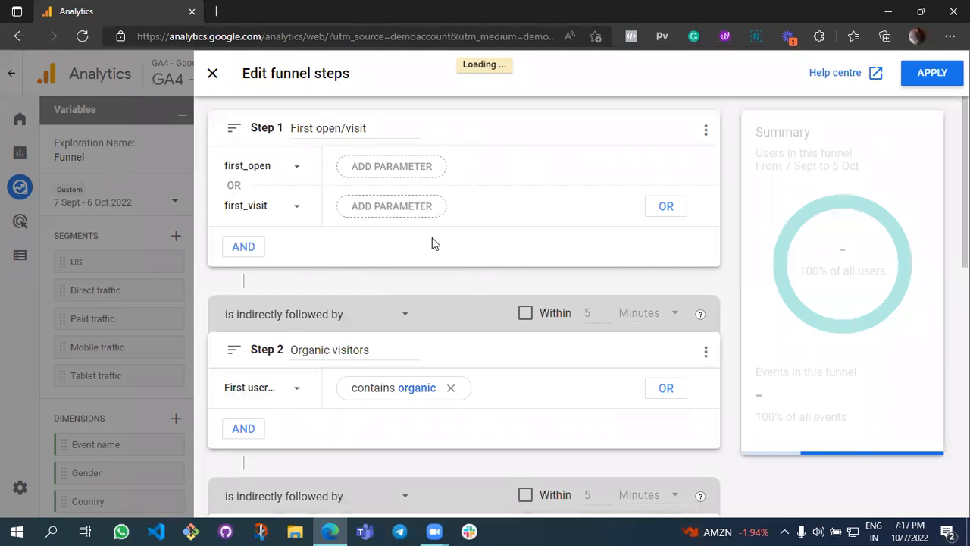
scroll(466, 280, down, 3)
scroll(468, 281, down, 4)
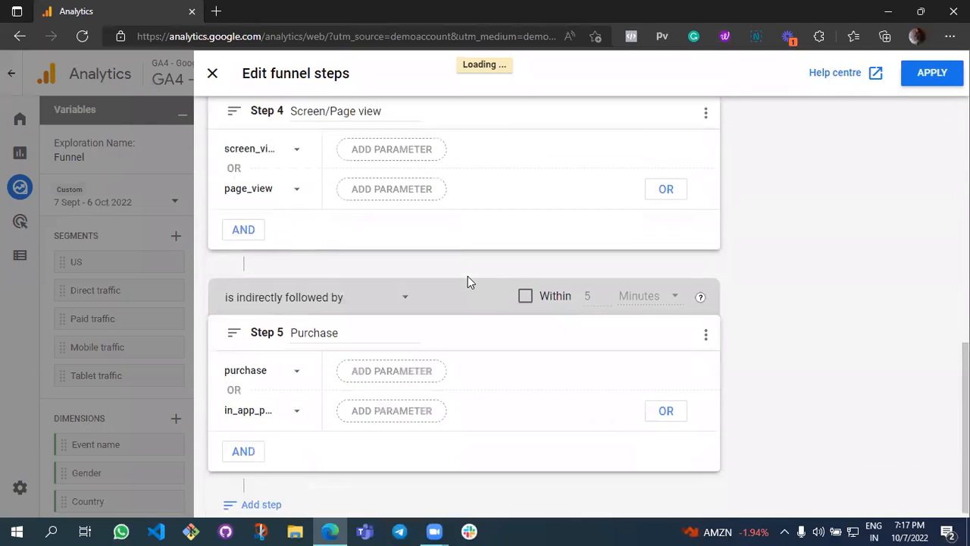
click(307, 489)
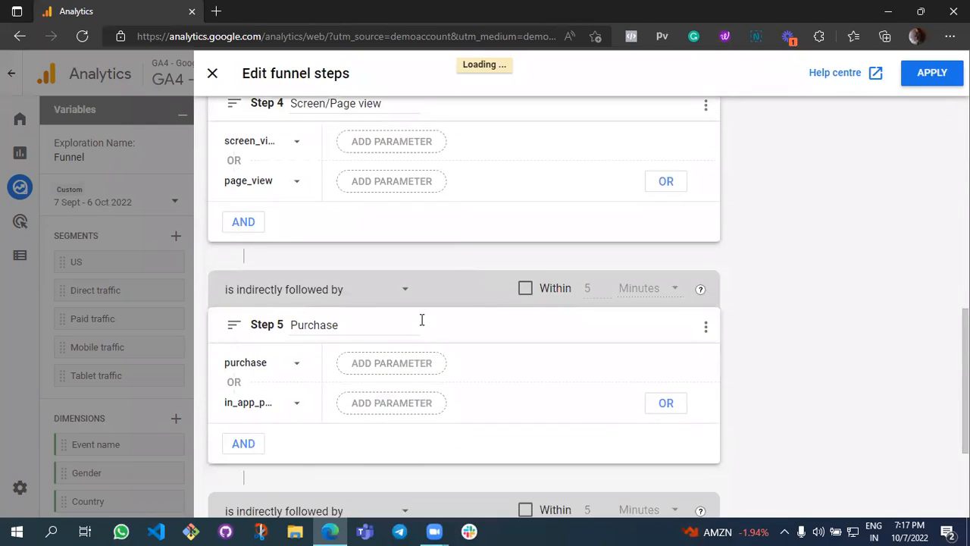
scroll(421, 320, down, 2)
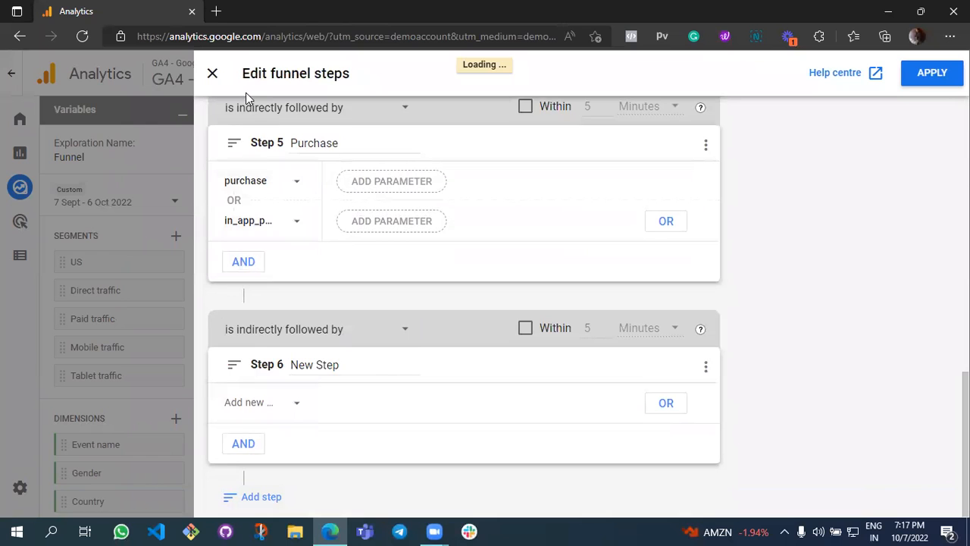
click(212, 74)
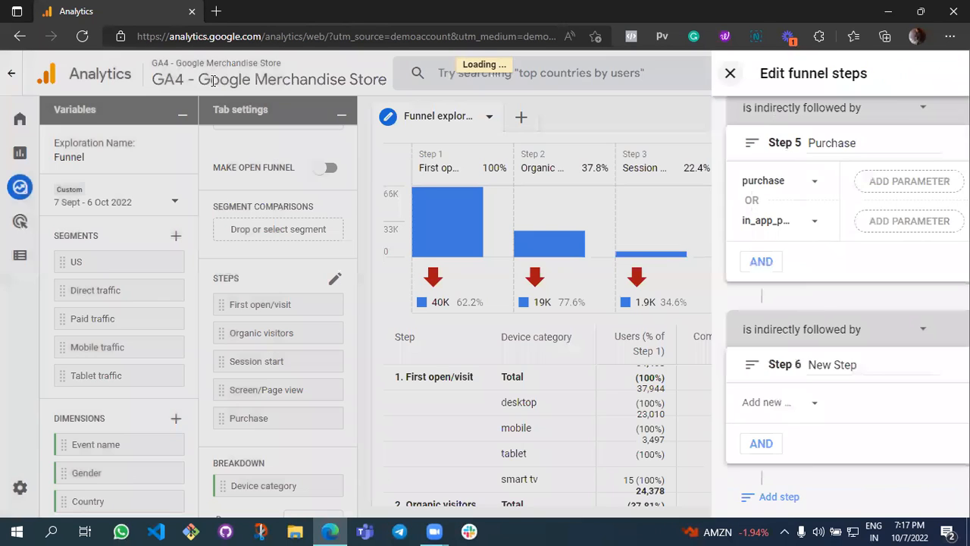
Examine the funnel's breakdown, elapsed time and next action settings.
scroll(250, 326, down, 2)
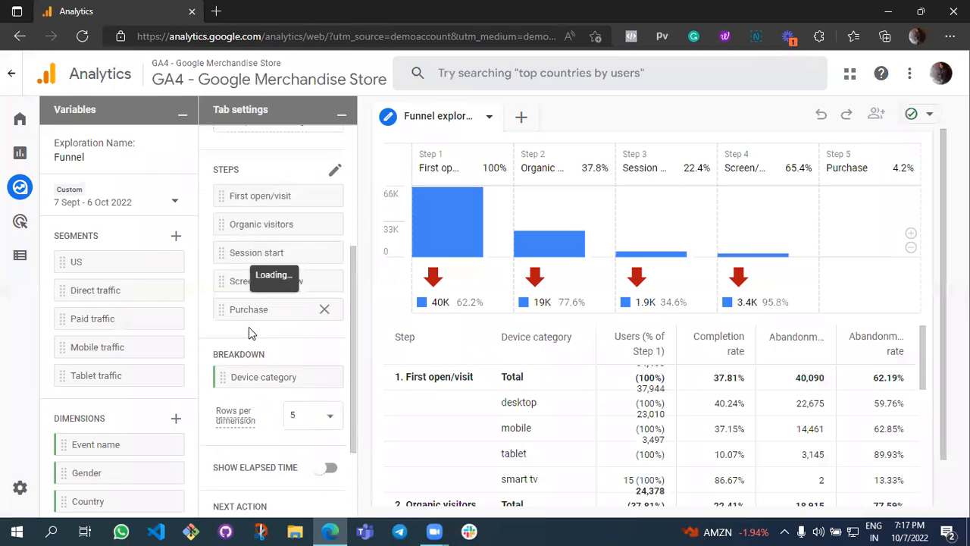
scroll(248, 326, down, 1)
scroll(443, 404, down, 2)
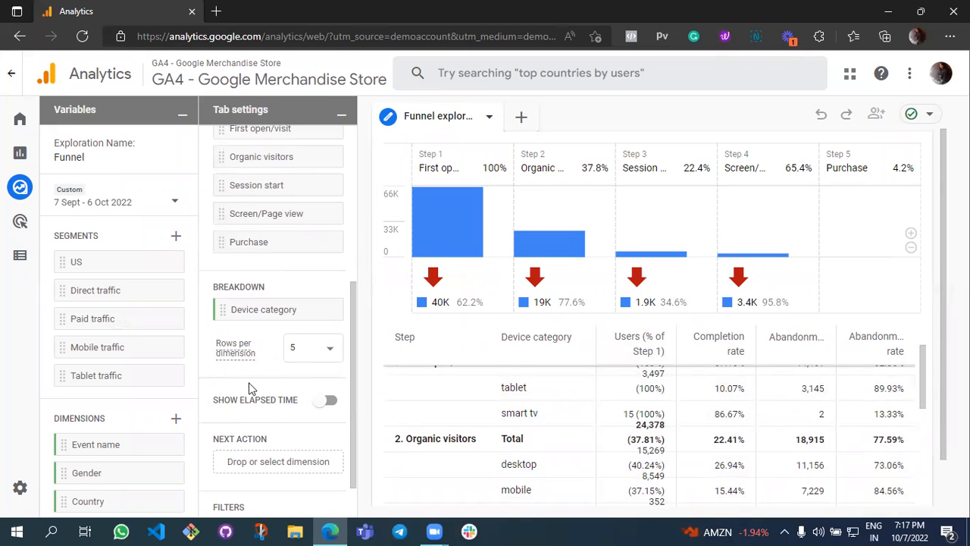
Turn on elapsed time for the funnel and review the elapsed times per step and device category in the table.
click(328, 400)
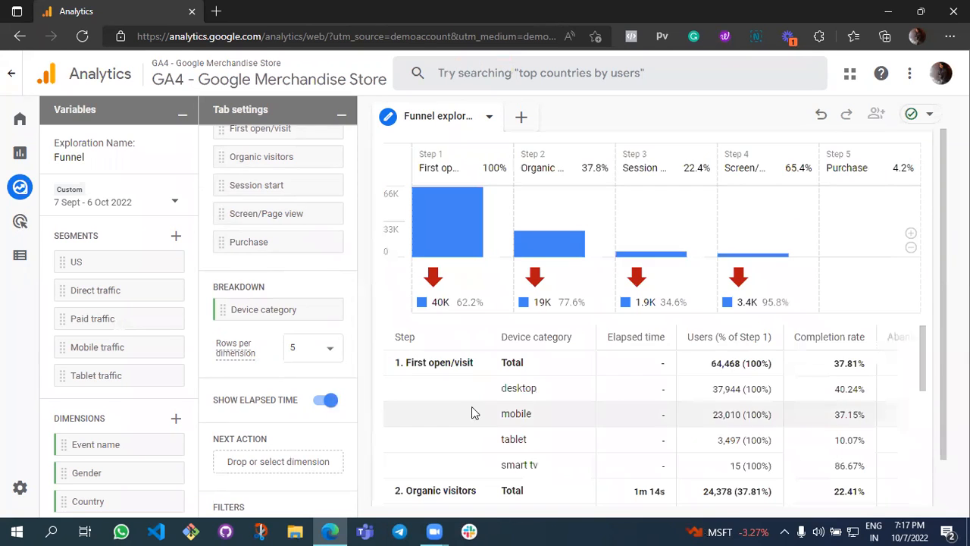
scroll(564, 378, down, 1)
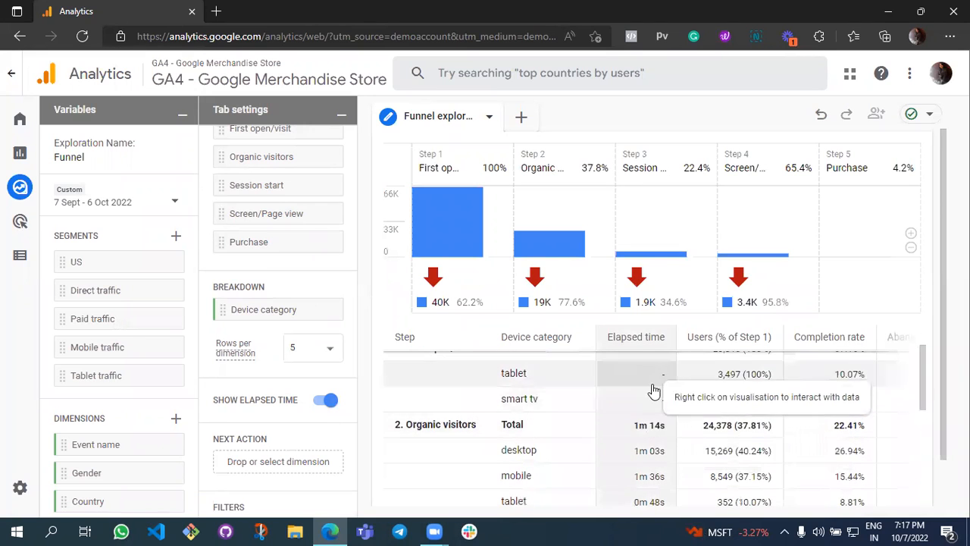
scroll(641, 439, down, 2)
scroll(653, 441, down, 1)
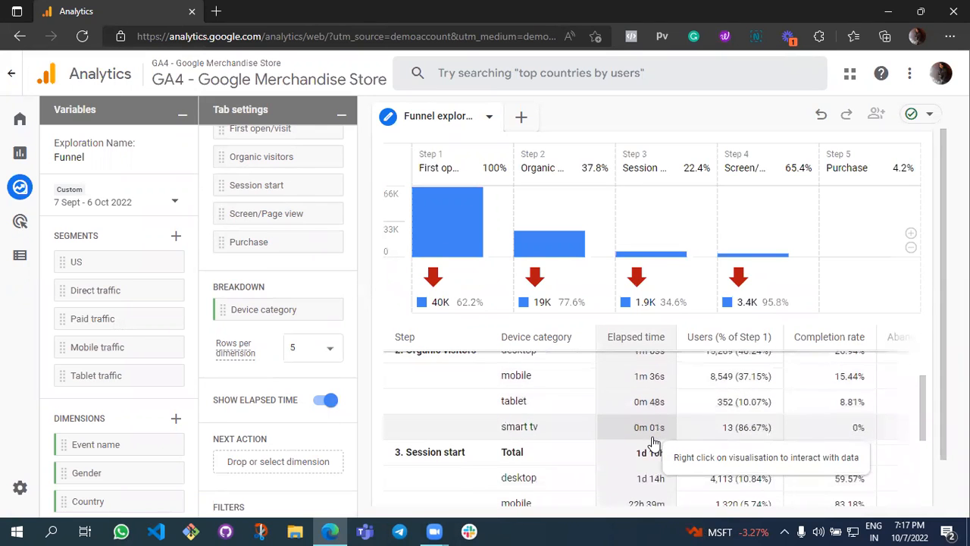
Start creating a segment from the first funnel step's abandonments, and leave the segment builder without saving.
right_click(491, 310)
click(473, 303)
click(471, 303)
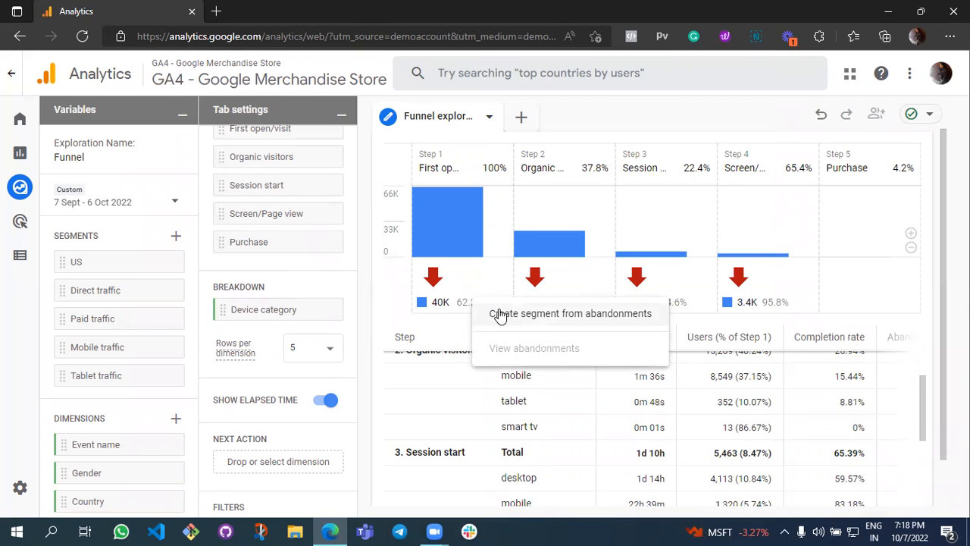
click(500, 314)
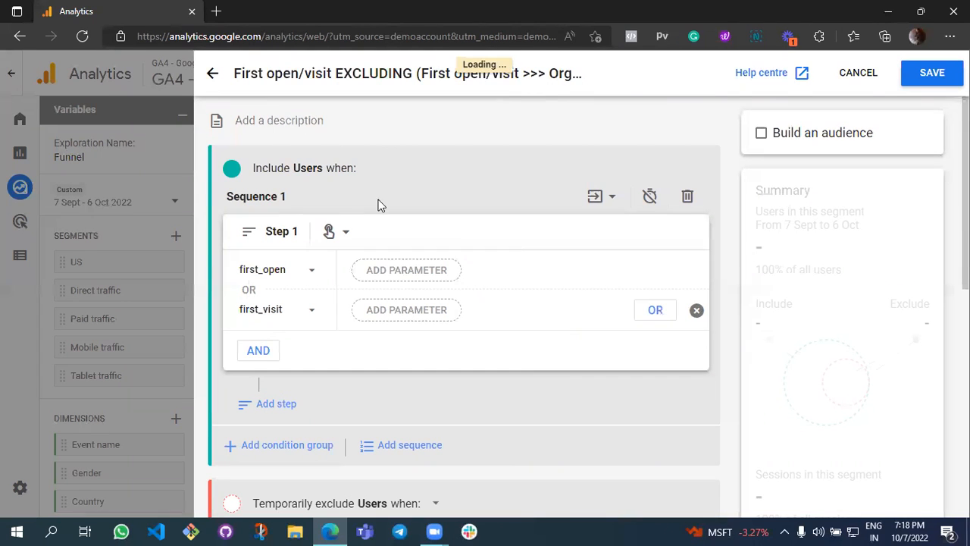
click(213, 73)
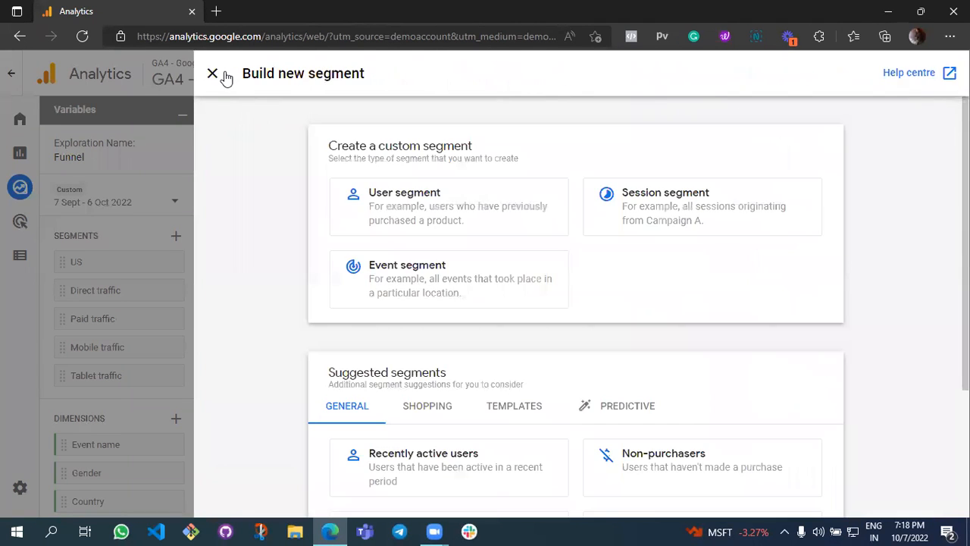
click(213, 73)
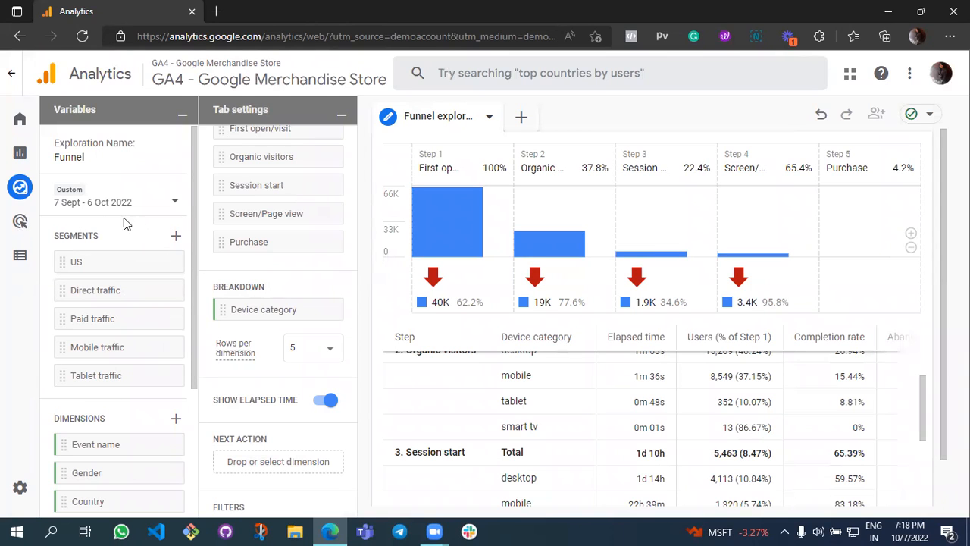
Change the funnel visualisation to Trended funnel and make it an open funnel.
scroll(104, 282, down, 3)
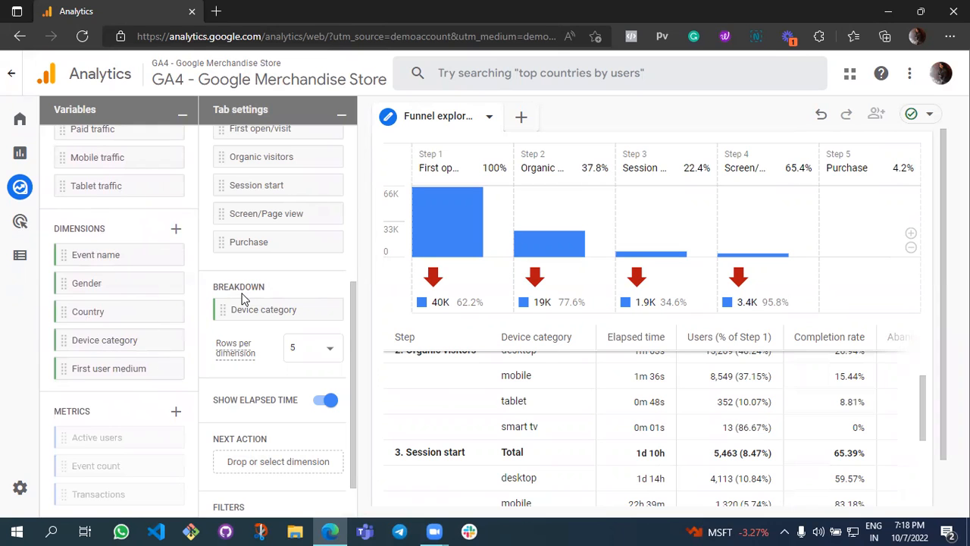
scroll(245, 294, down, 1)
scroll(242, 300, up, 1)
scroll(242, 299, up, 2)
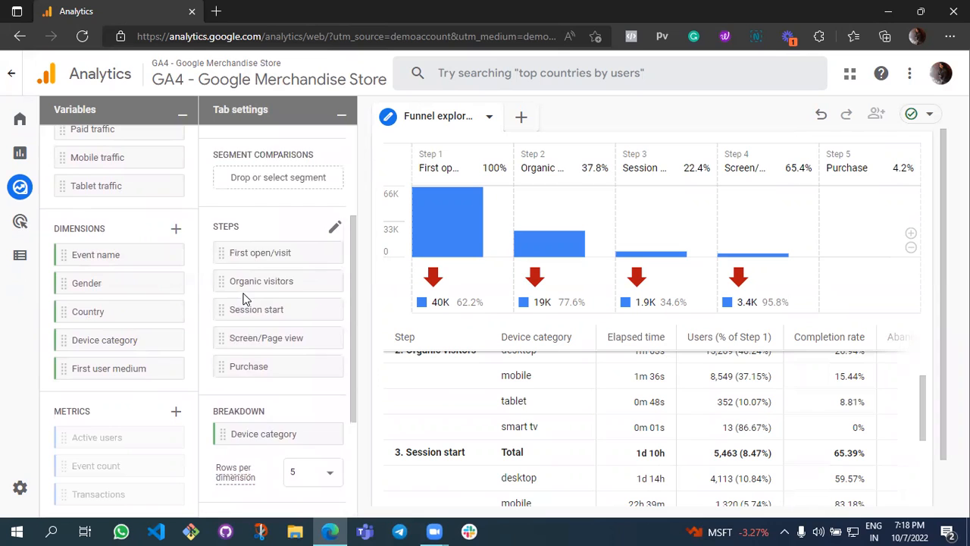
scroll(242, 299, up, 3)
click(292, 236)
click(278, 265)
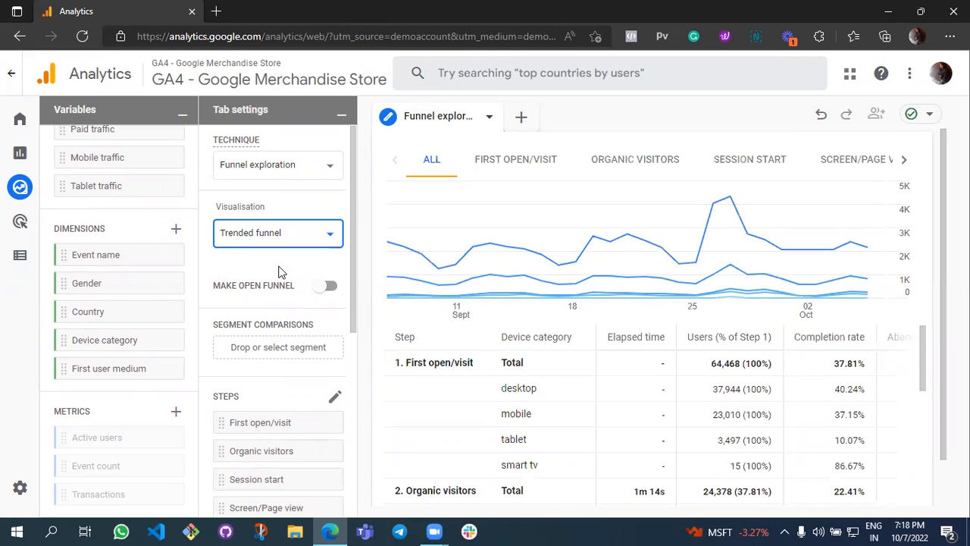
click(329, 286)
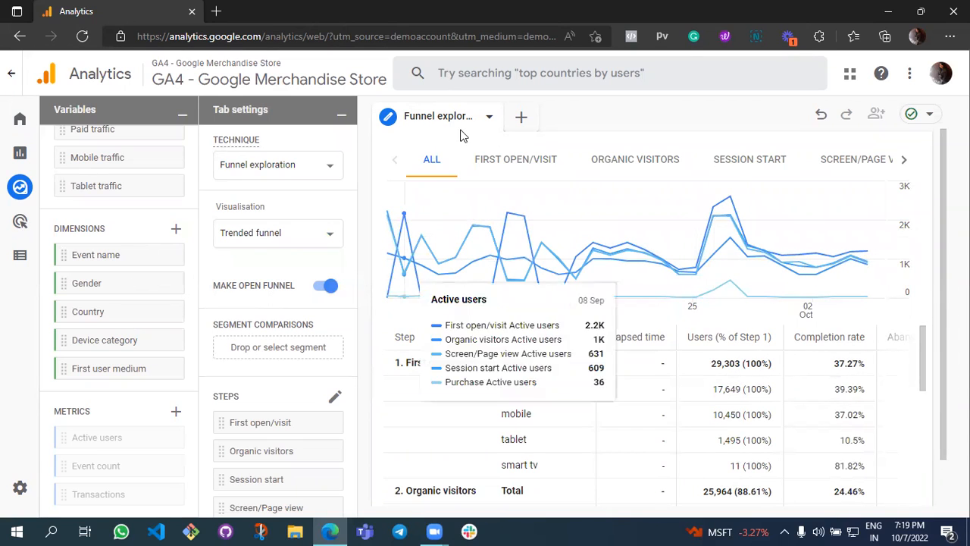
Add a Segment overlap exploration comparing the Paid traffic and Mobile traffic segments, and dismiss the antivirus pop-up.
click(521, 118)
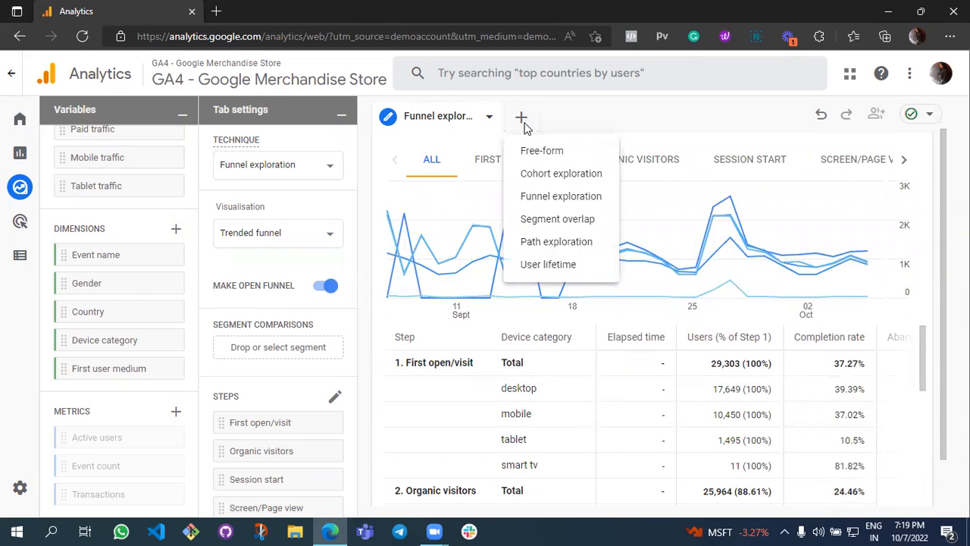
click(557, 219)
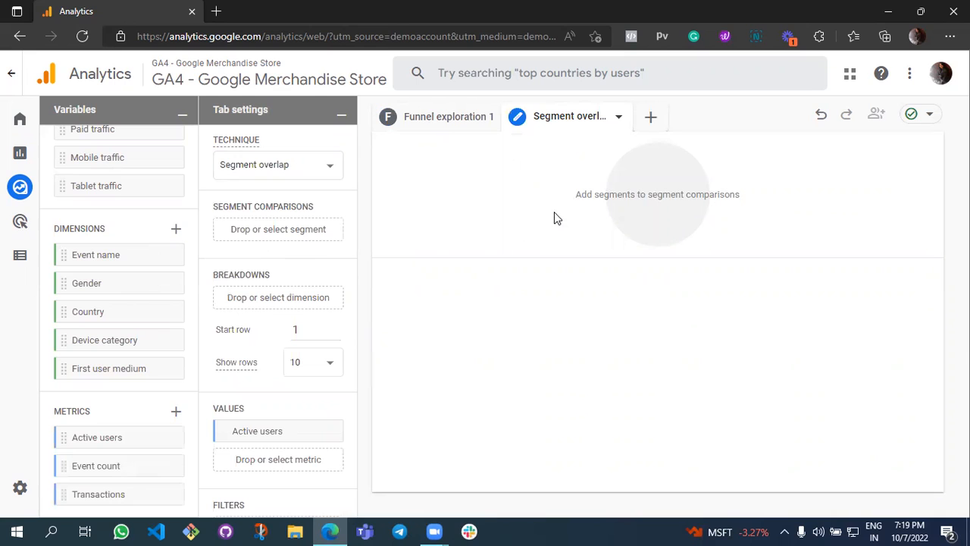
scroll(134, 328, up, 5)
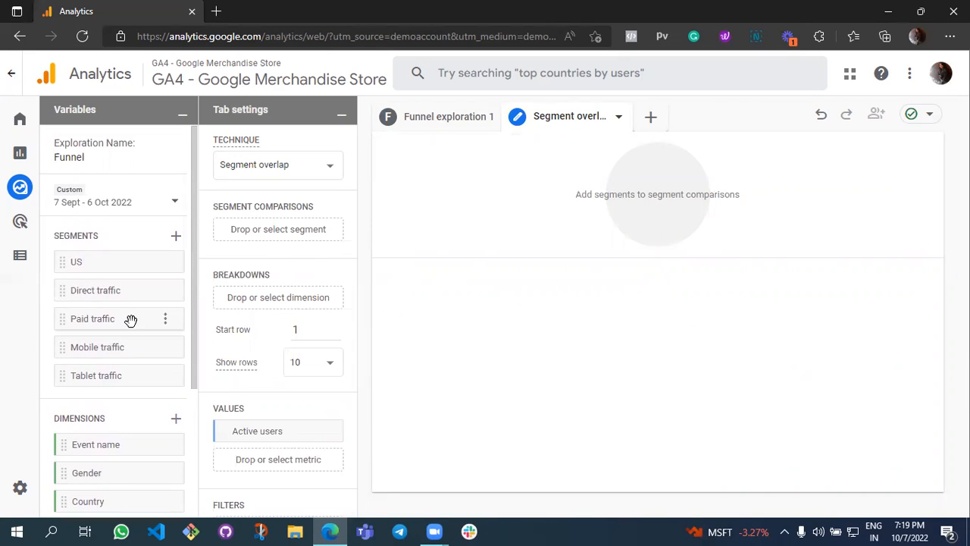
drag(60, 323, 218, 237)
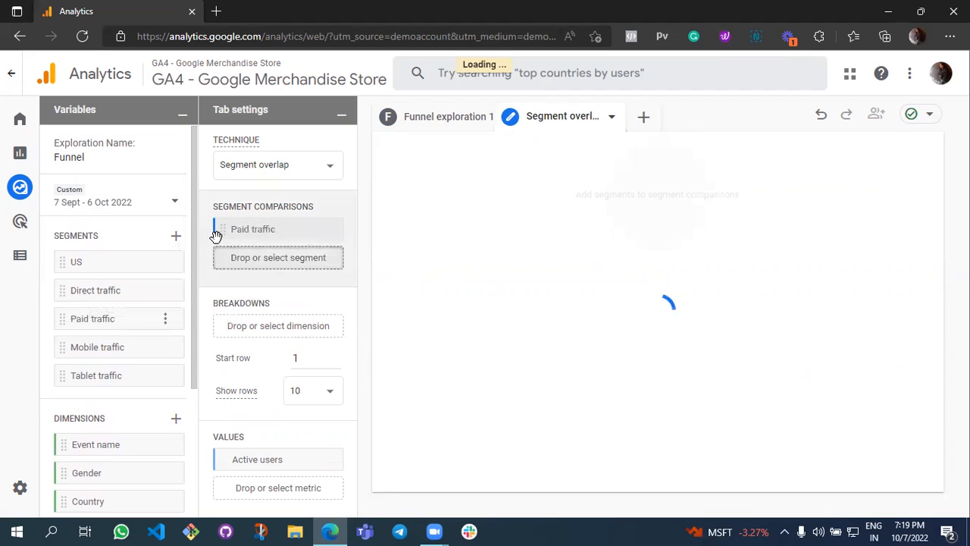
drag(88, 346, 221, 259)
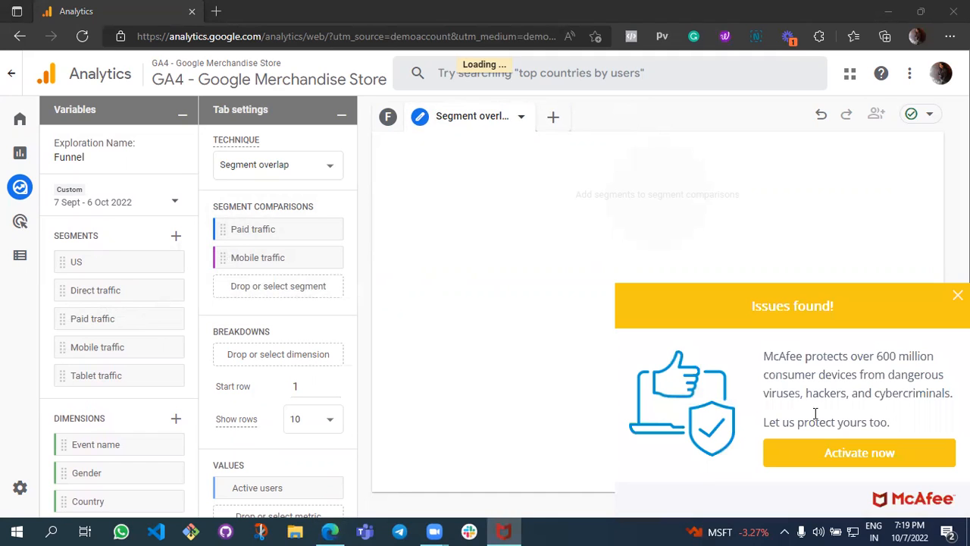
click(958, 294)
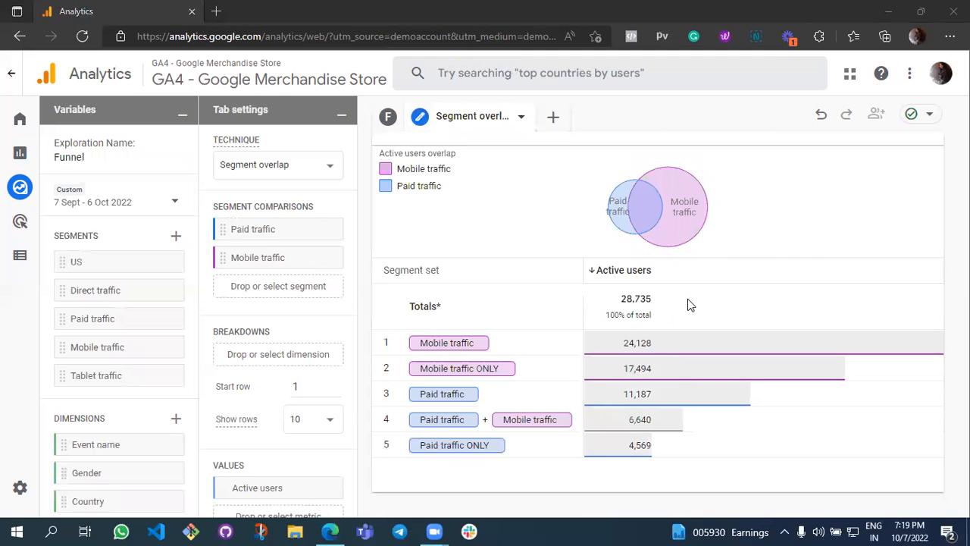
Add Direct traffic as a third segment comparison, and review the overlap diagram and the breakdown, values and filter settings.
mouse_move(645, 219)
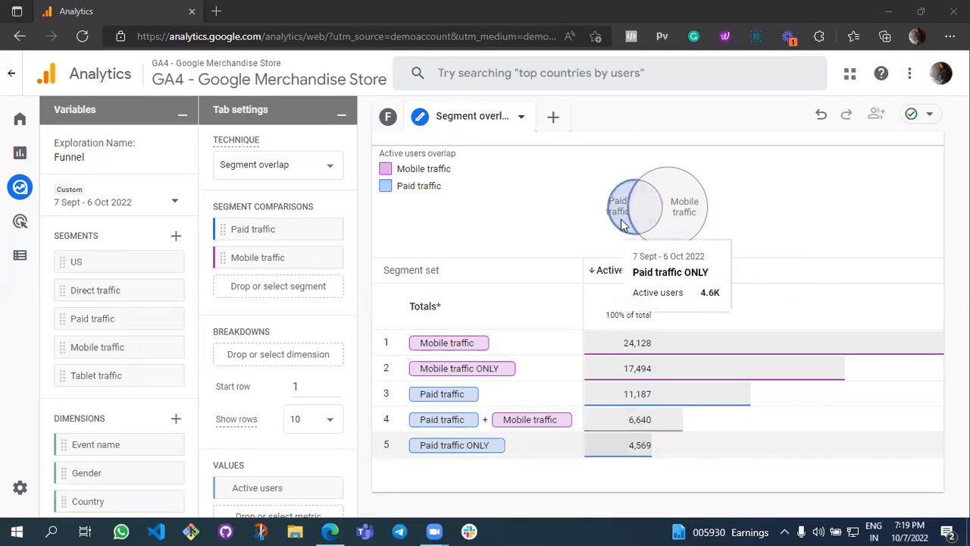
mouse_move(676, 237)
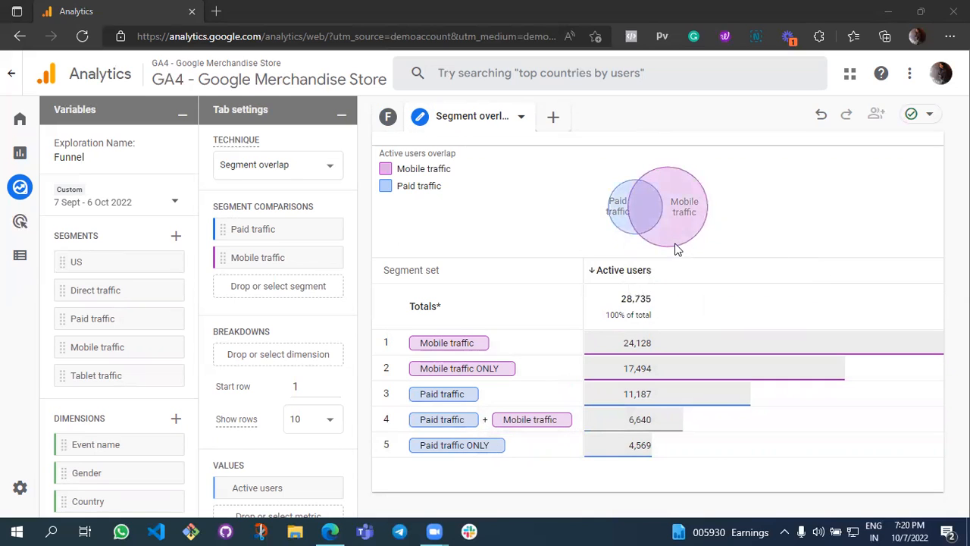
mouse_move(657, 203)
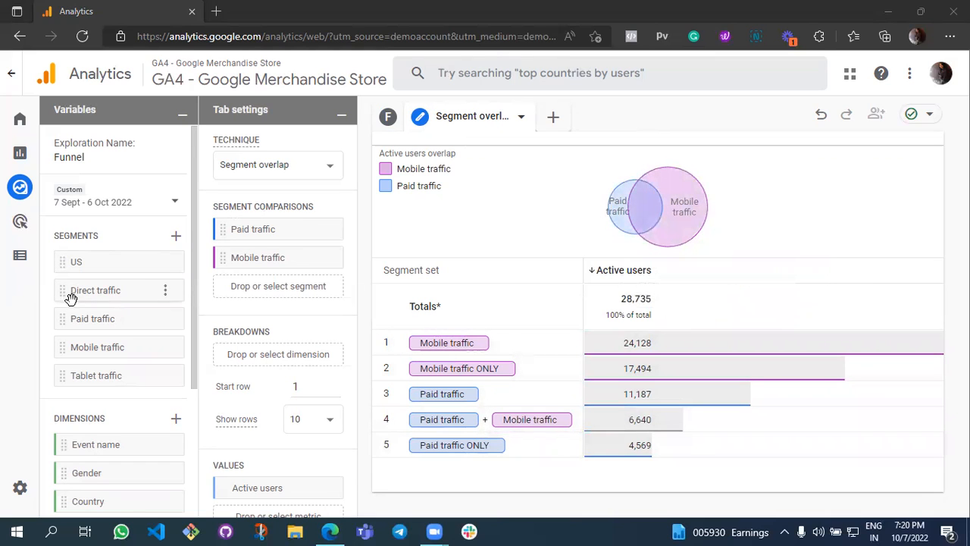
drag(68, 292, 223, 288)
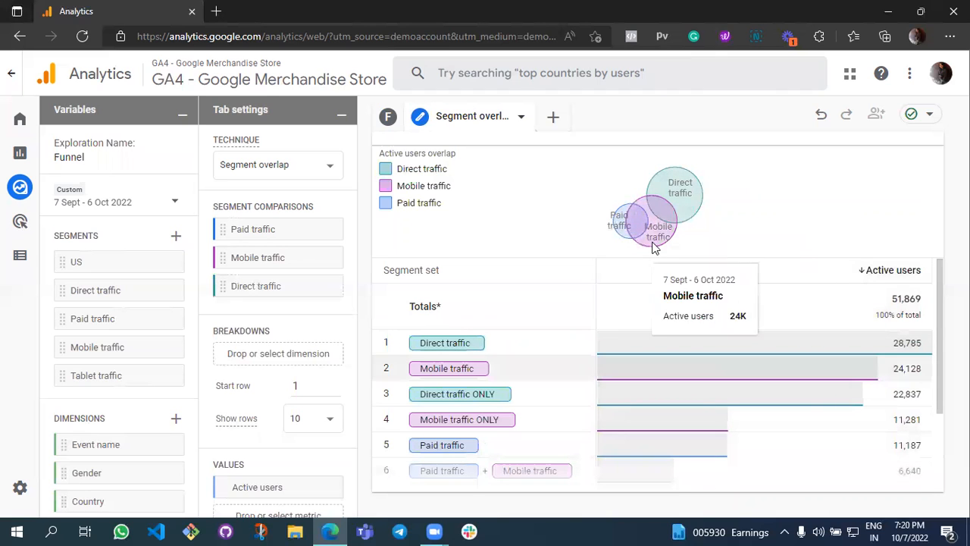
mouse_move(660, 216)
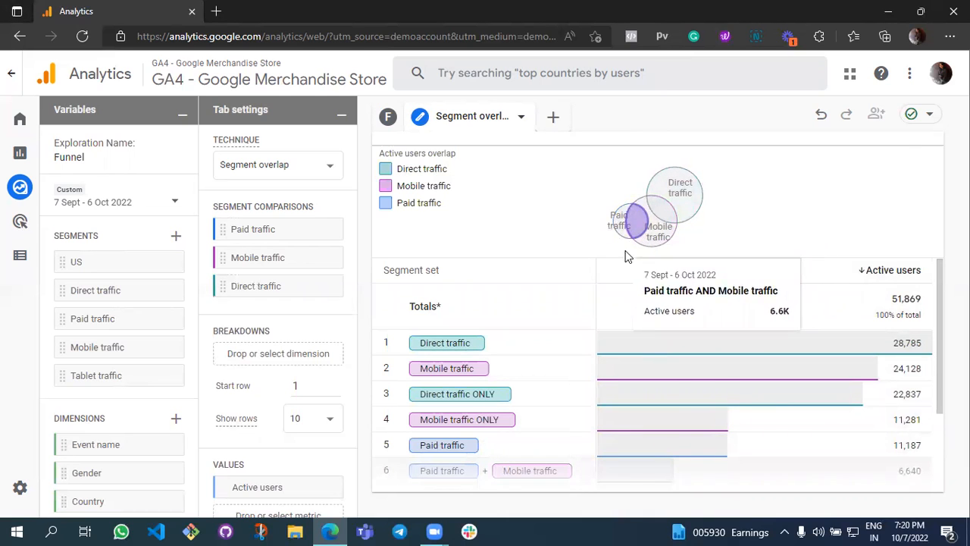
scroll(304, 336, down, 3)
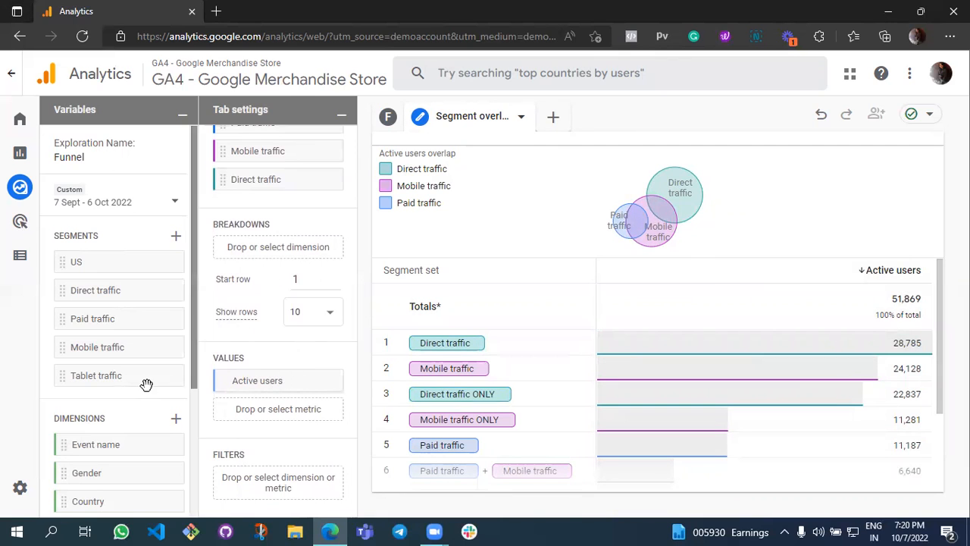
scroll(146, 385, down, 3)
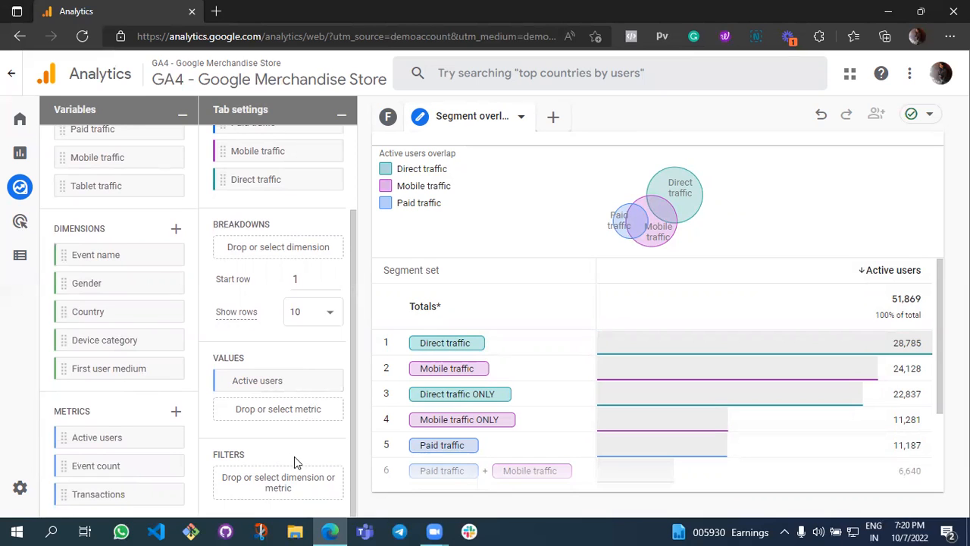
scroll(294, 458, up, 2)
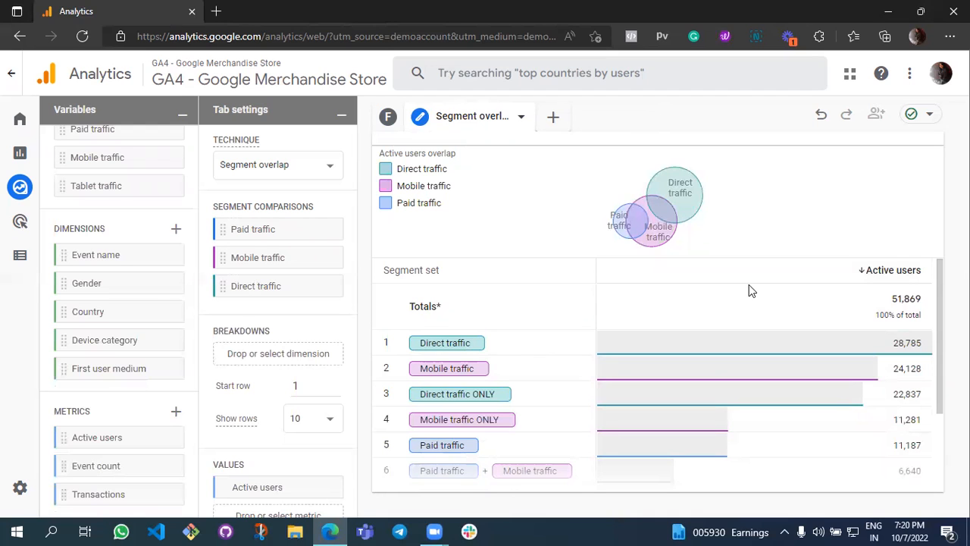
Add a Path exploration and set the node type of step +1 to Page title and screen name.
click(552, 116)
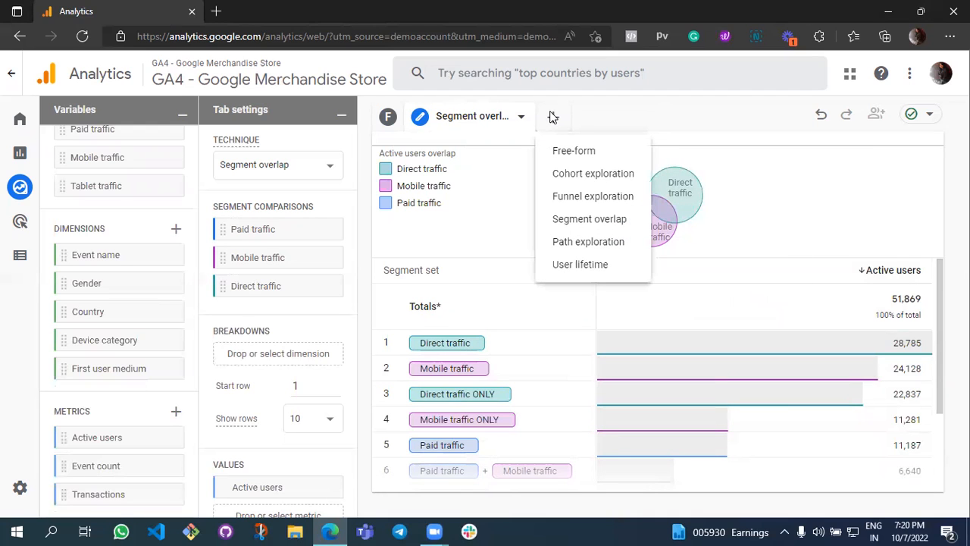
click(561, 241)
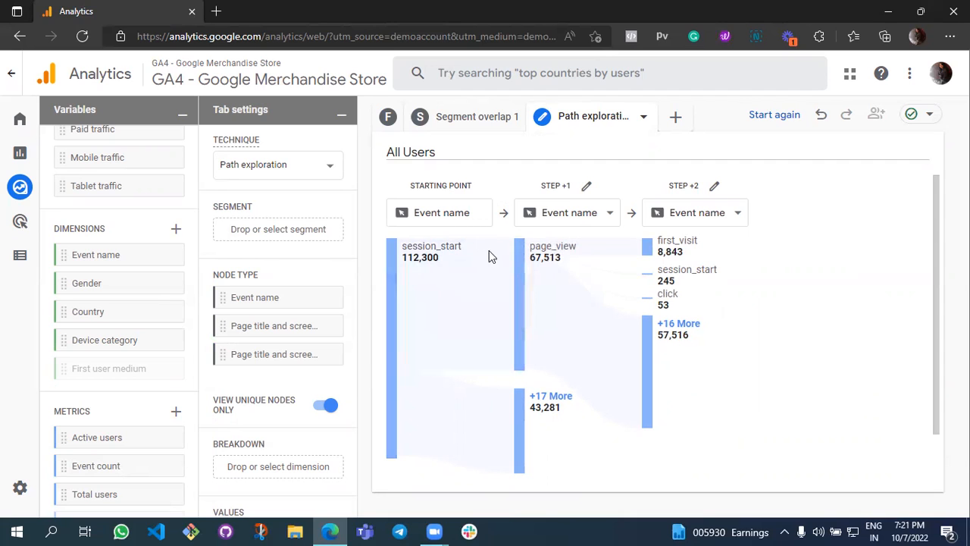
mouse_move(520, 257)
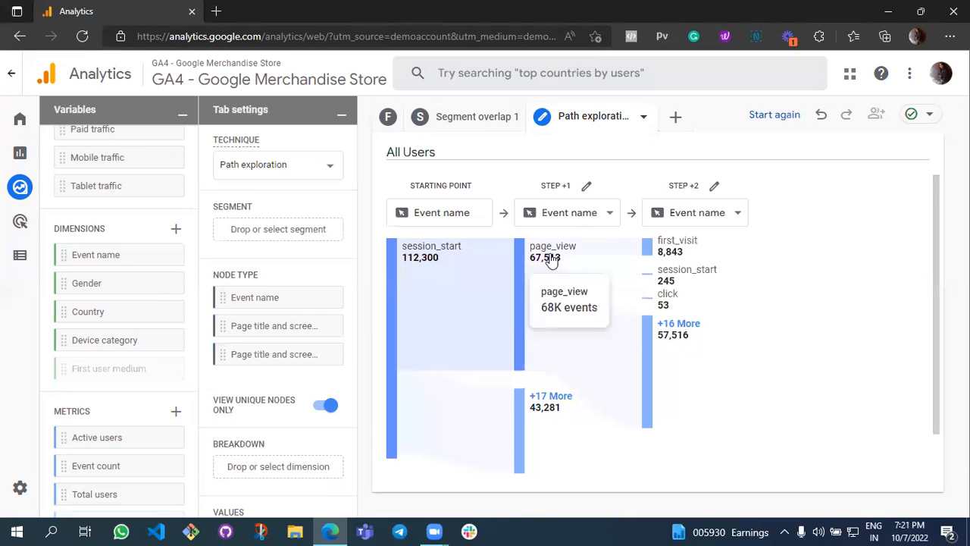
mouse_move(675, 274)
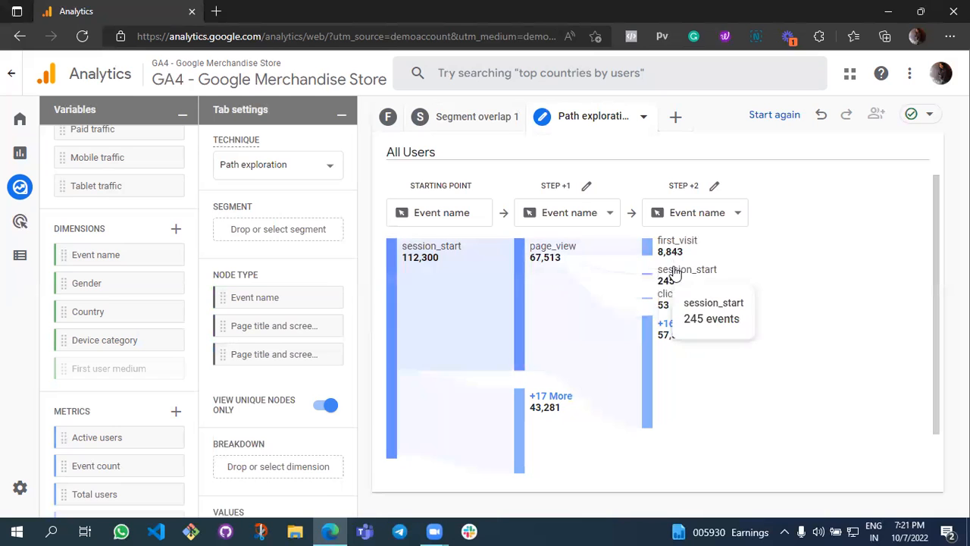
click(578, 218)
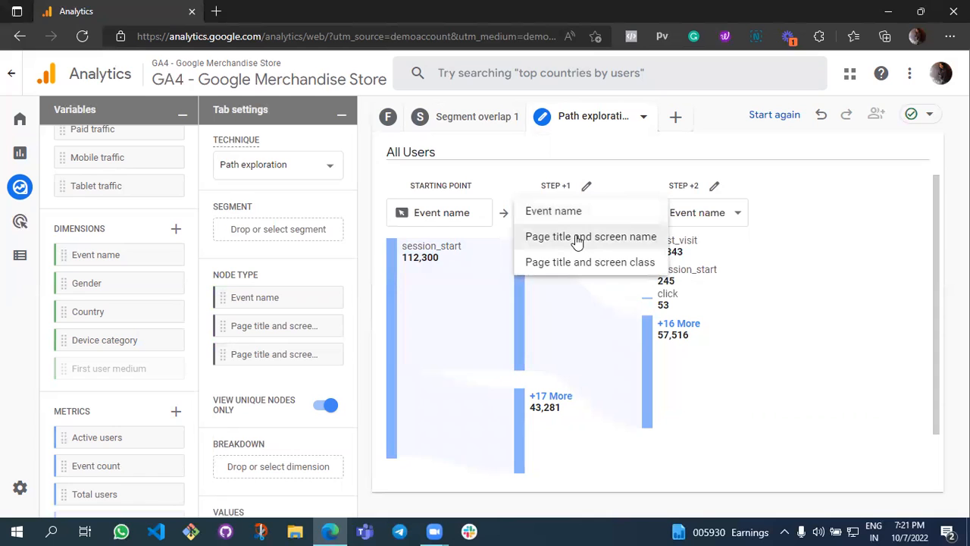
click(576, 237)
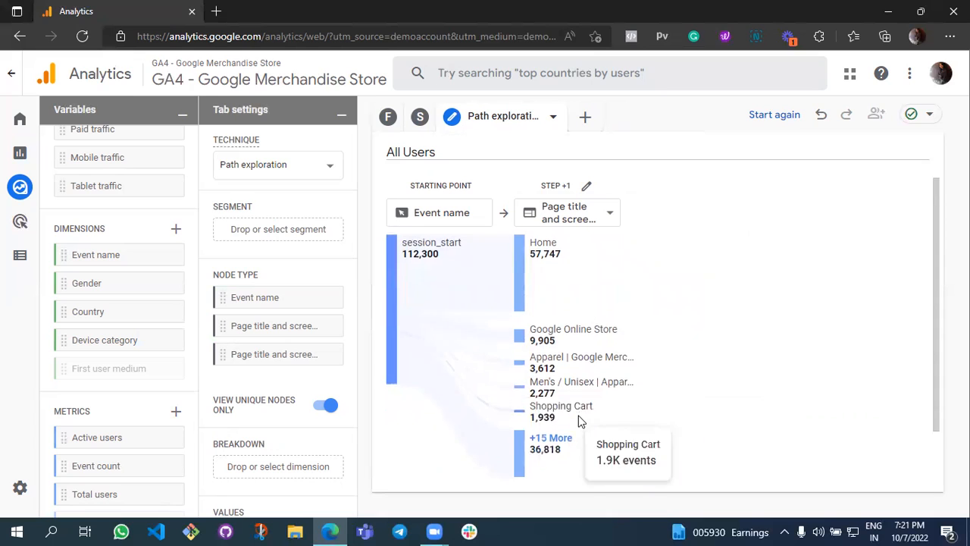
Show the additional page nodes in step +1 and expand the Home node into step +2.
scroll(573, 413, down, 1)
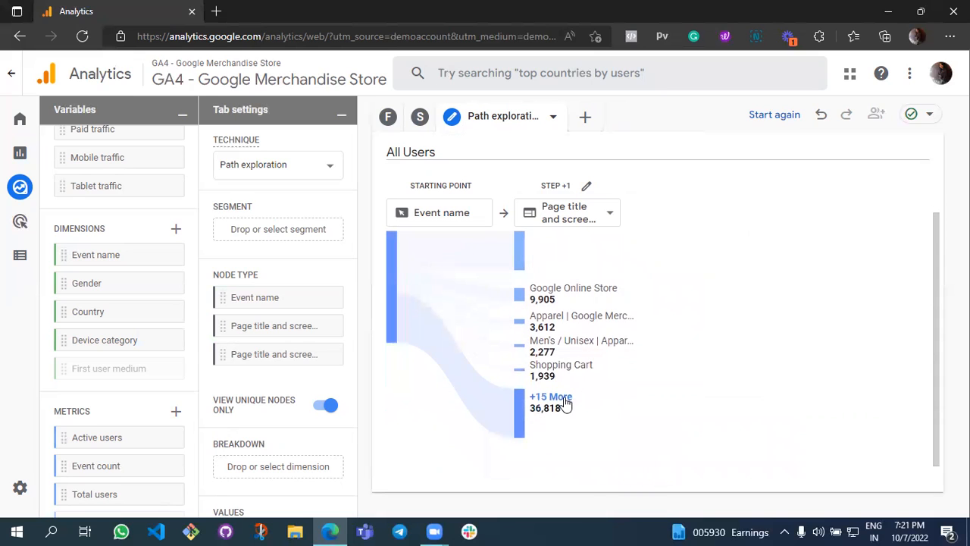
click(565, 402)
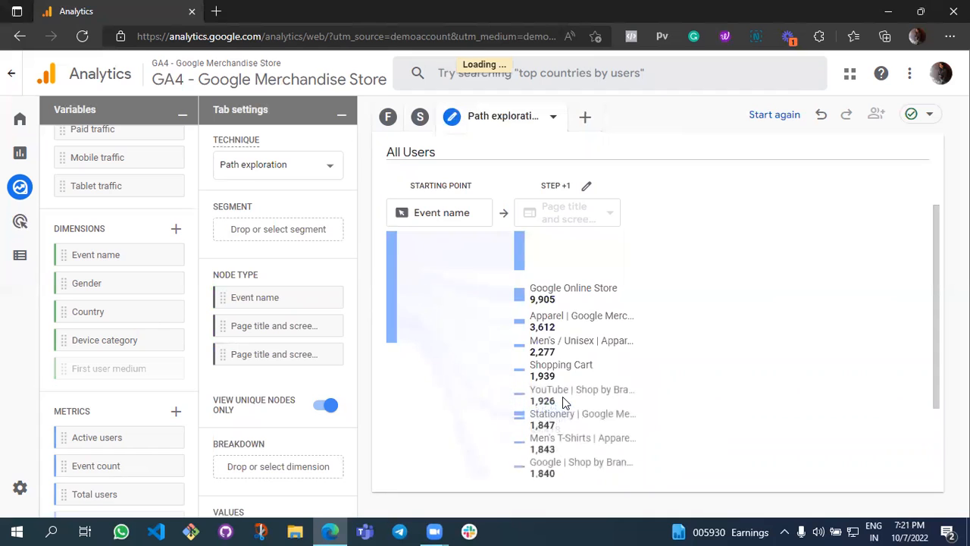
scroll(561, 394, up, 2)
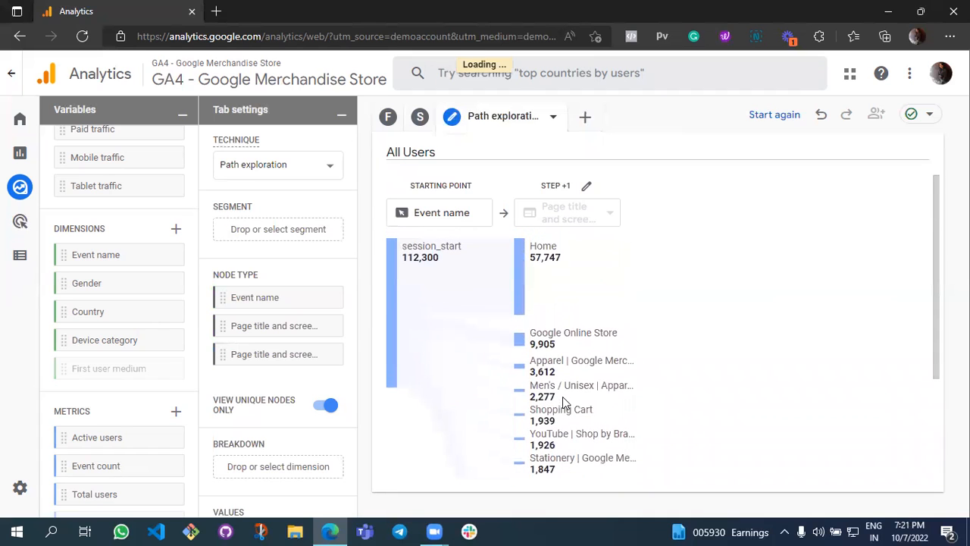
click(518, 276)
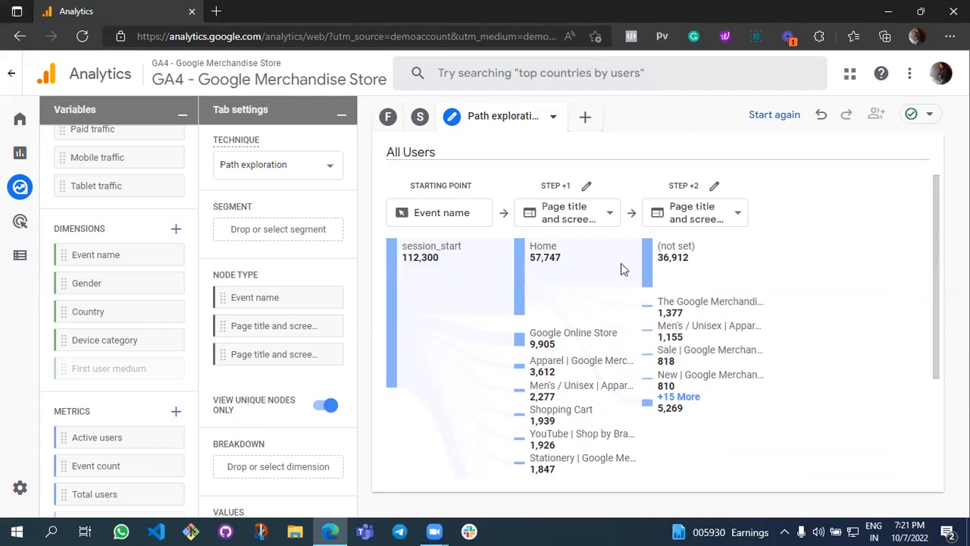
Restart the path exploration with the page title "Sale | Google Merchandise Store" as ending point, and inspect the step -1 nodes.
scroll(292, 295, down, 3)
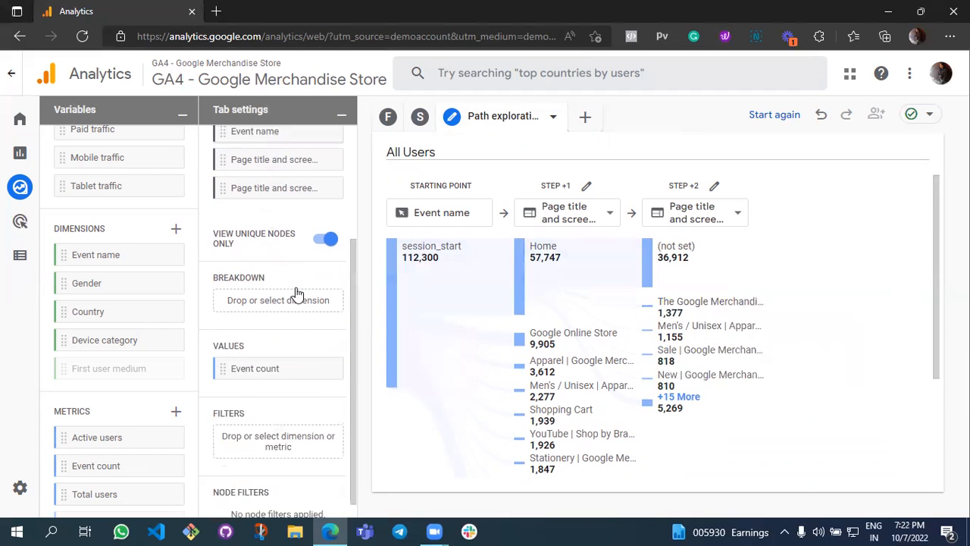
scroll(836, 252, down, 1)
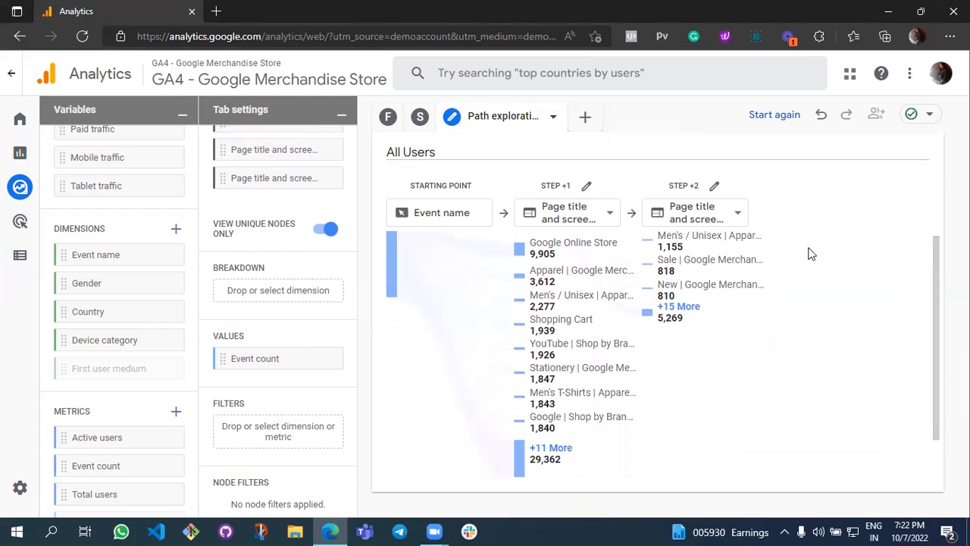
click(774, 115)
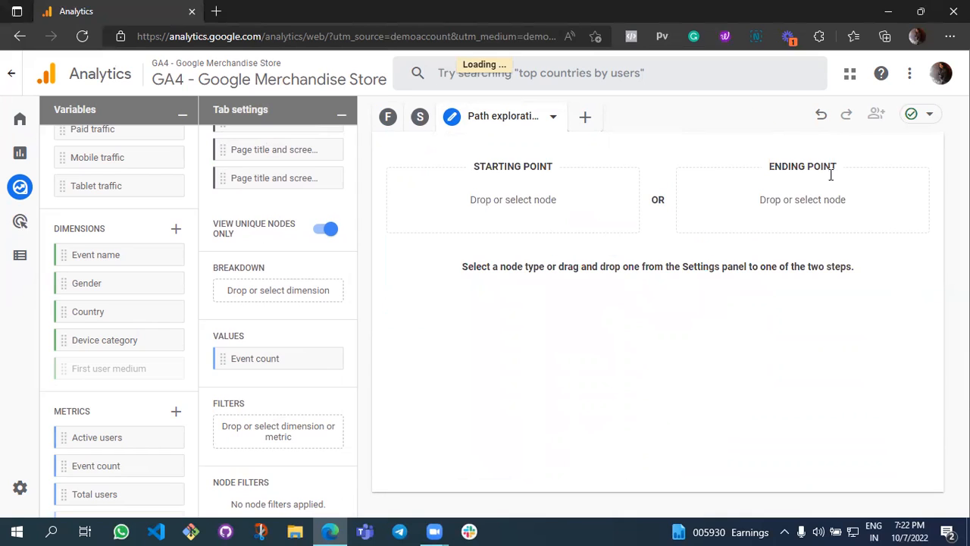
click(788, 205)
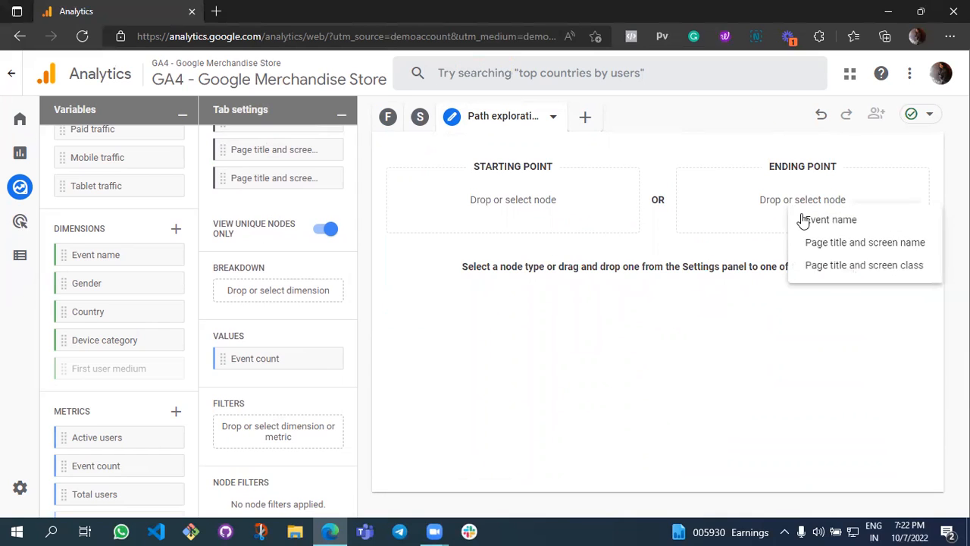
click(812, 241)
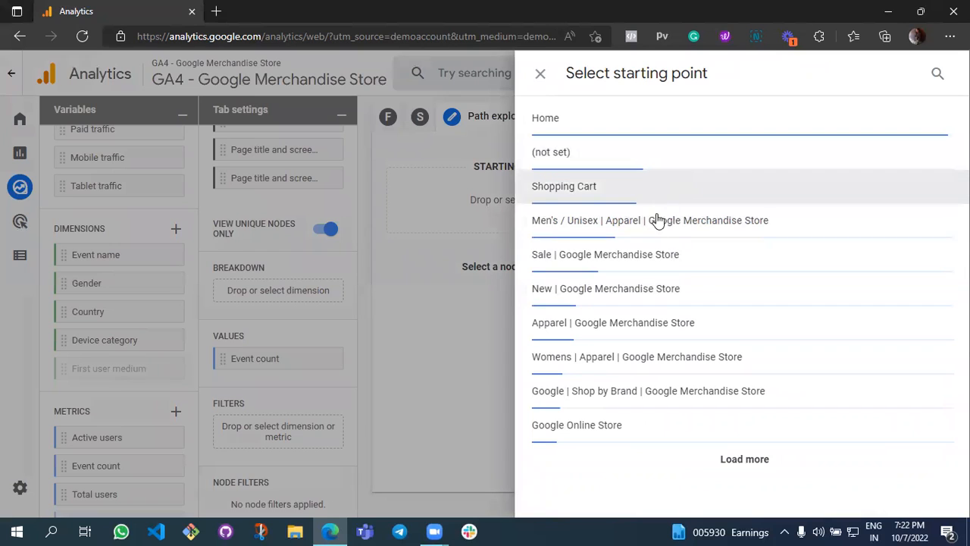
click(625, 267)
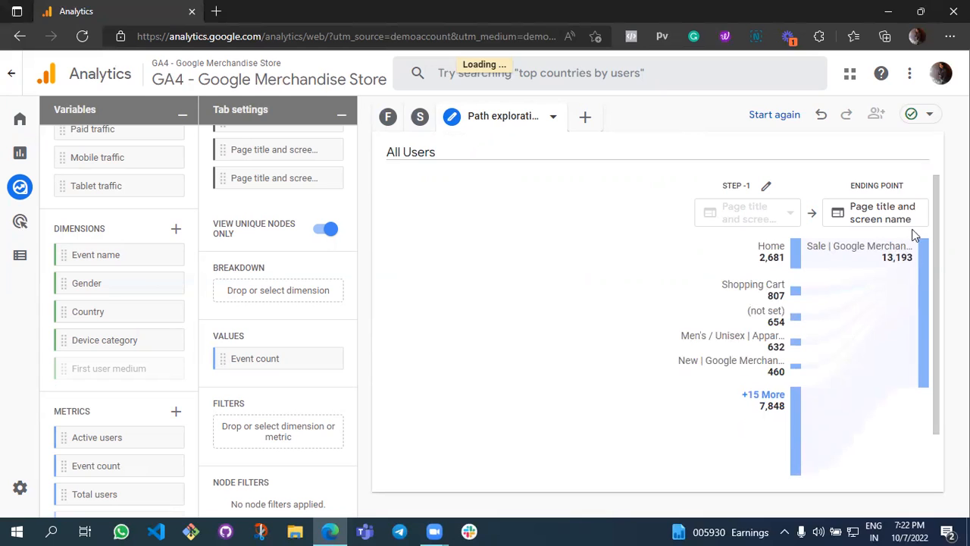
mouse_move(876, 261)
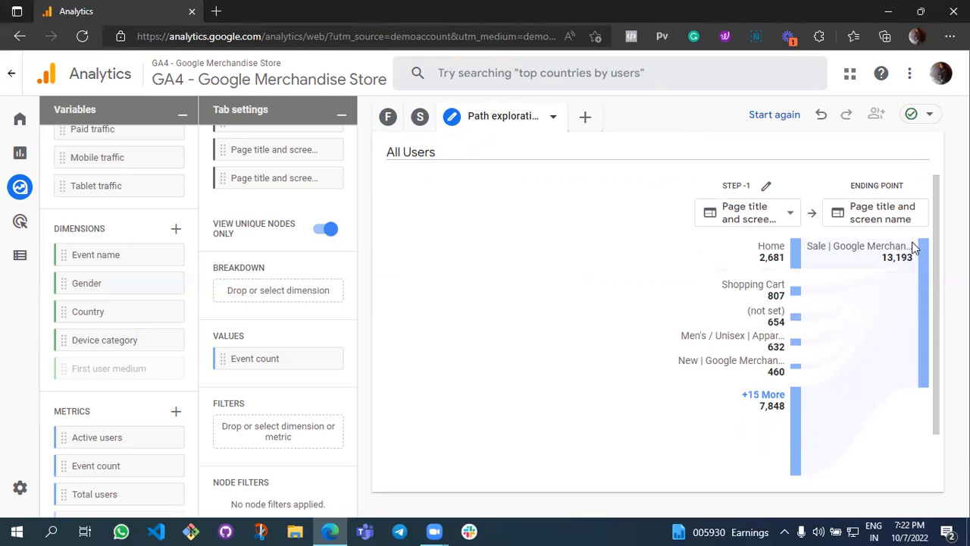
mouse_move(794, 263)
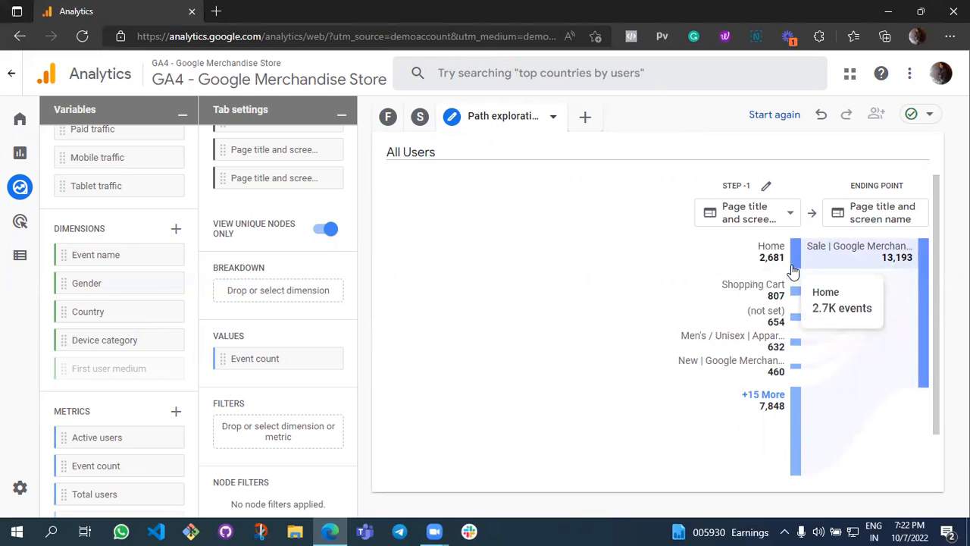
mouse_move(795, 294)
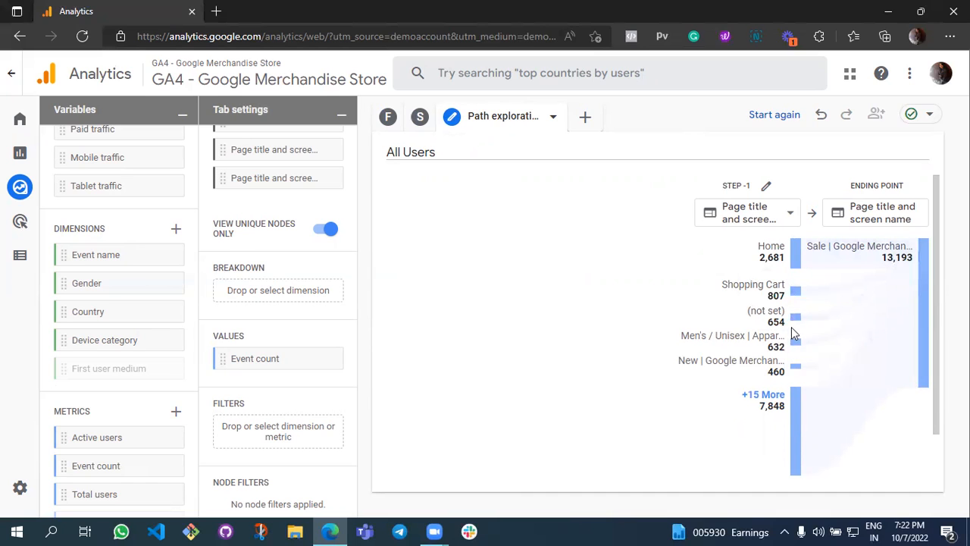
mouse_move(794, 342)
Add a Cohort exploration and review its cohort granularity options, calculation options and weekly cohort table.
click(584, 117)
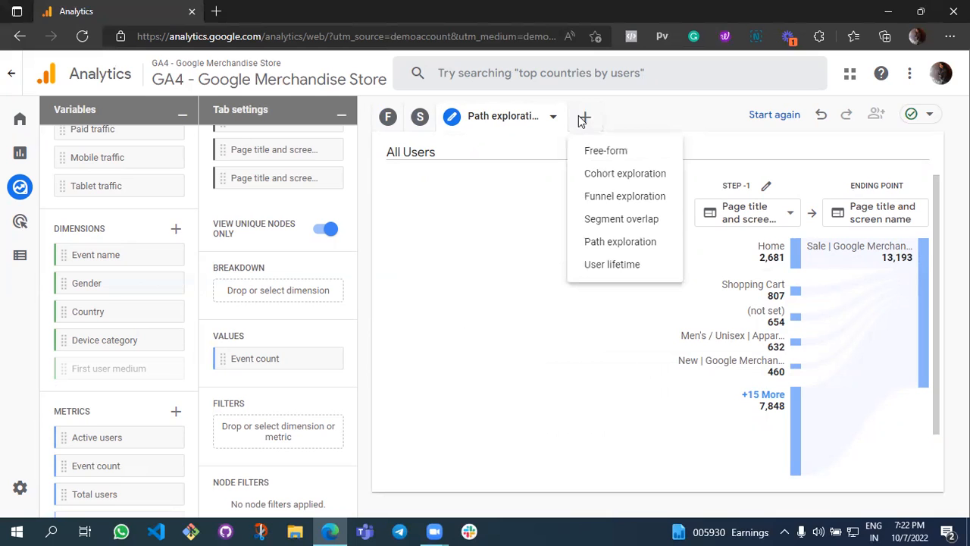
click(593, 175)
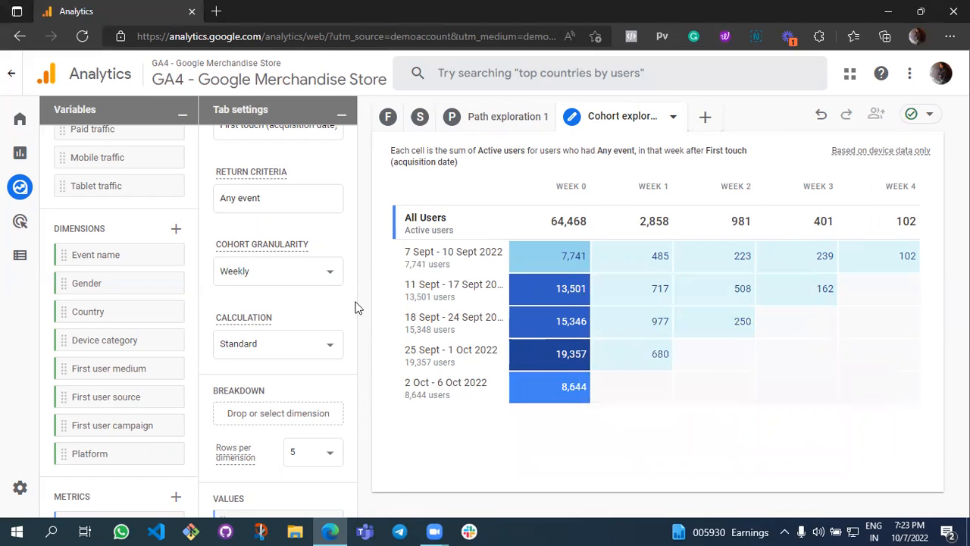
click(319, 275)
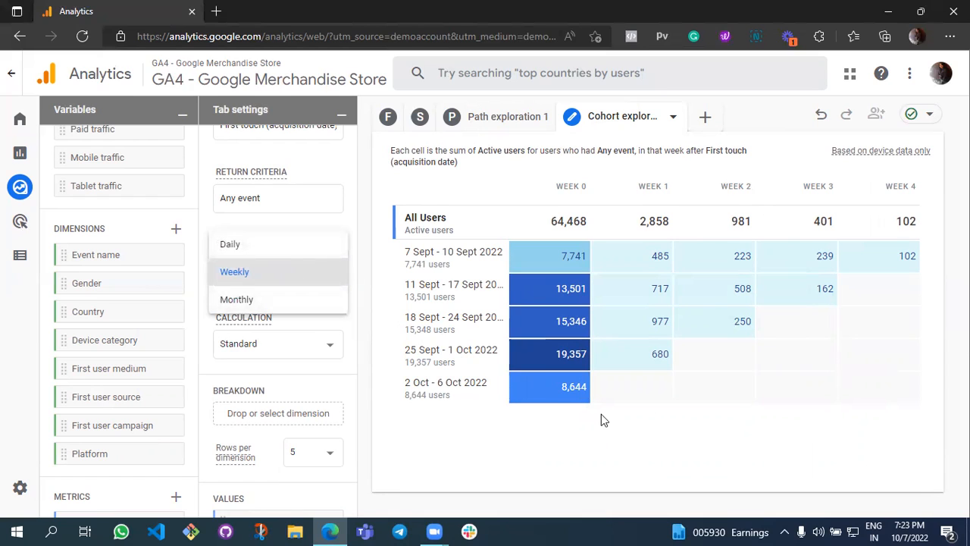
click(541, 400)
scroll(327, 360, down, 2)
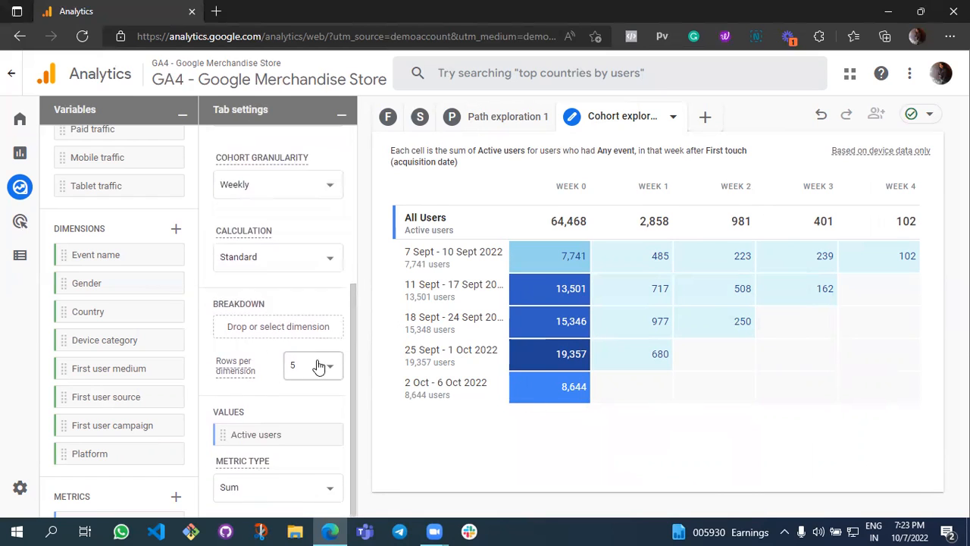
click(309, 265)
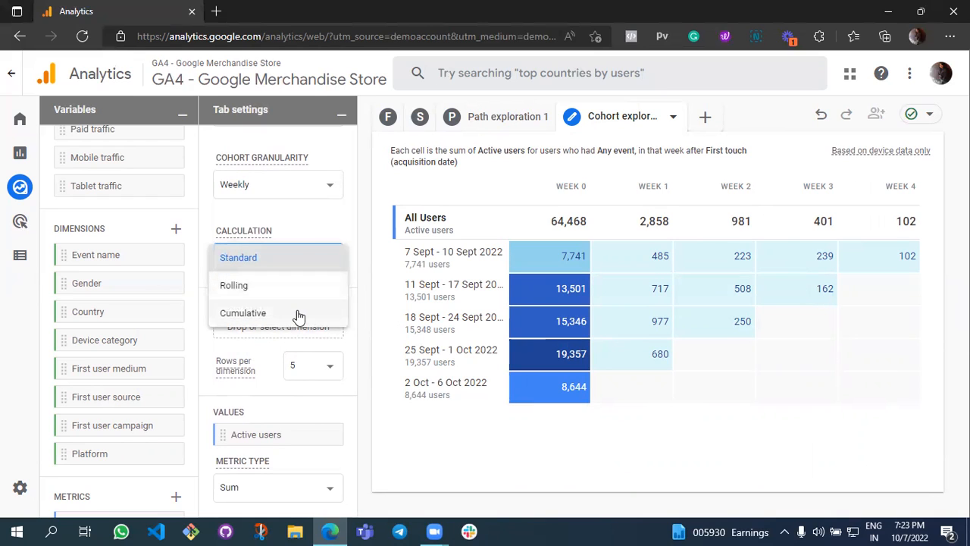
click(393, 191)
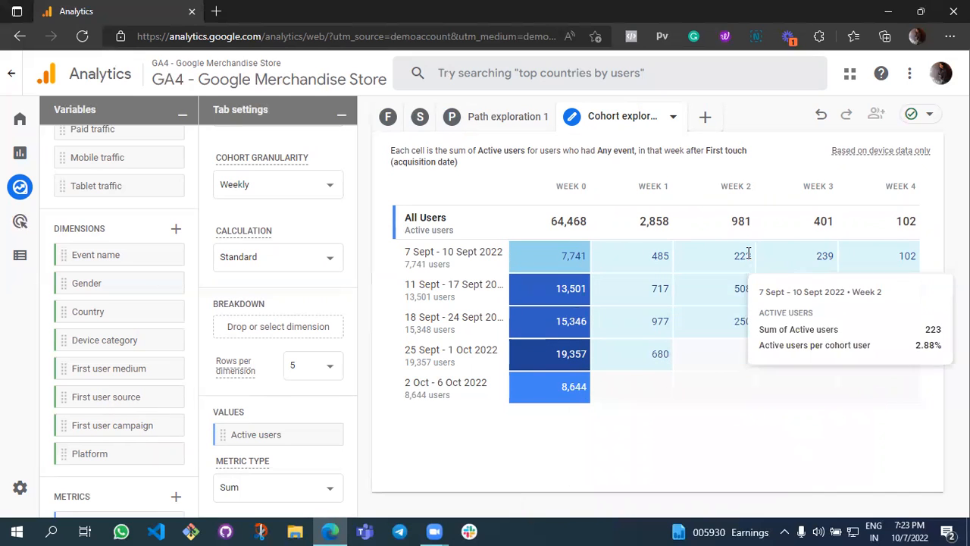
scroll(348, 349, up, 3)
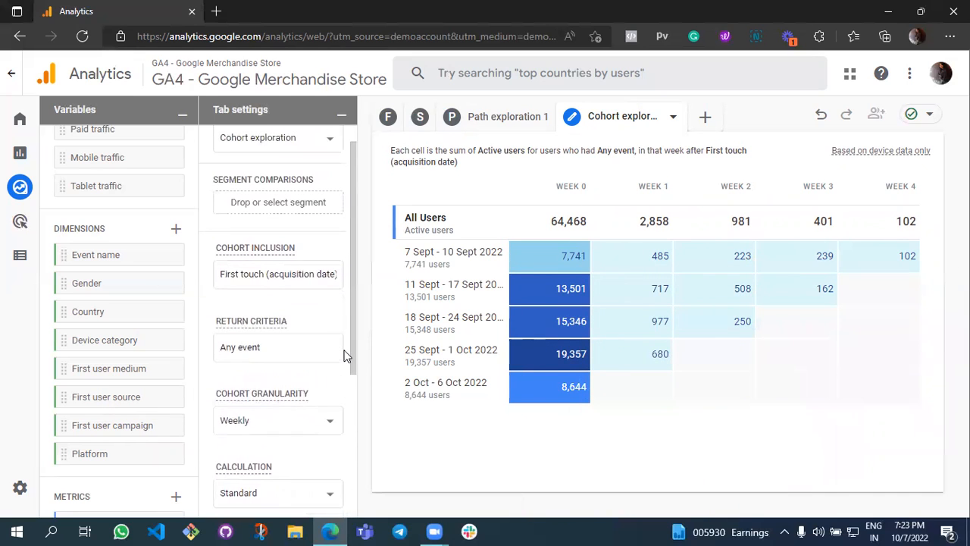
scroll(348, 356, up, 1)
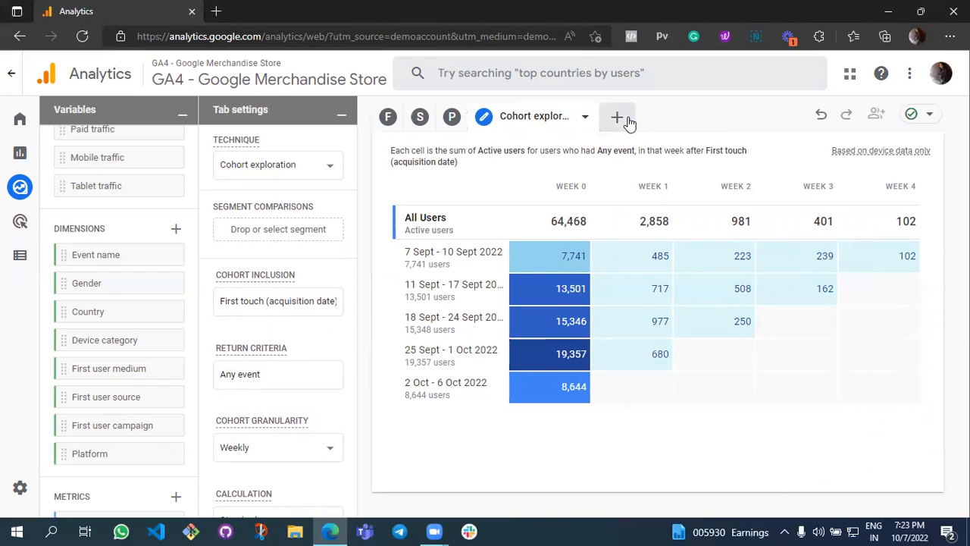
Try a User lifetime exploration in a new tab and delete that tab.
click(618, 118)
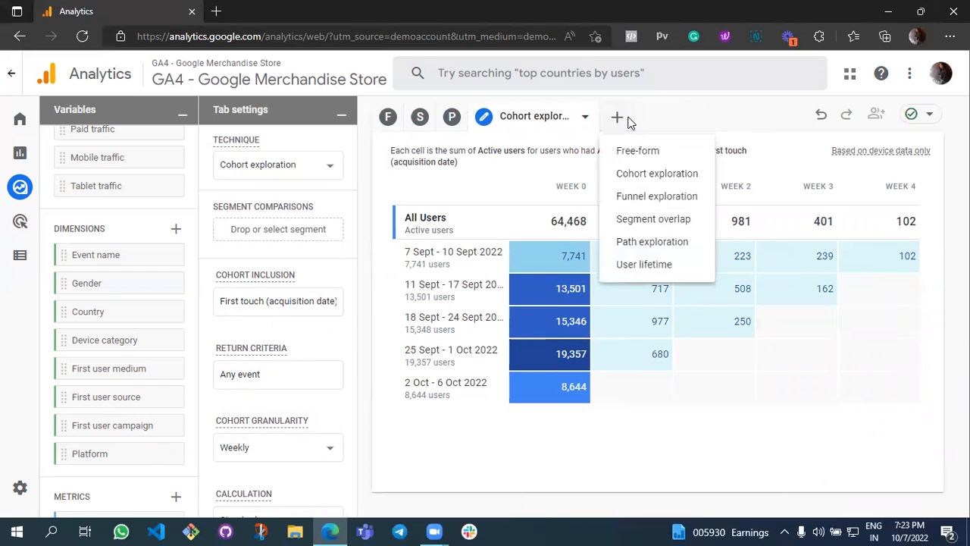
click(646, 265)
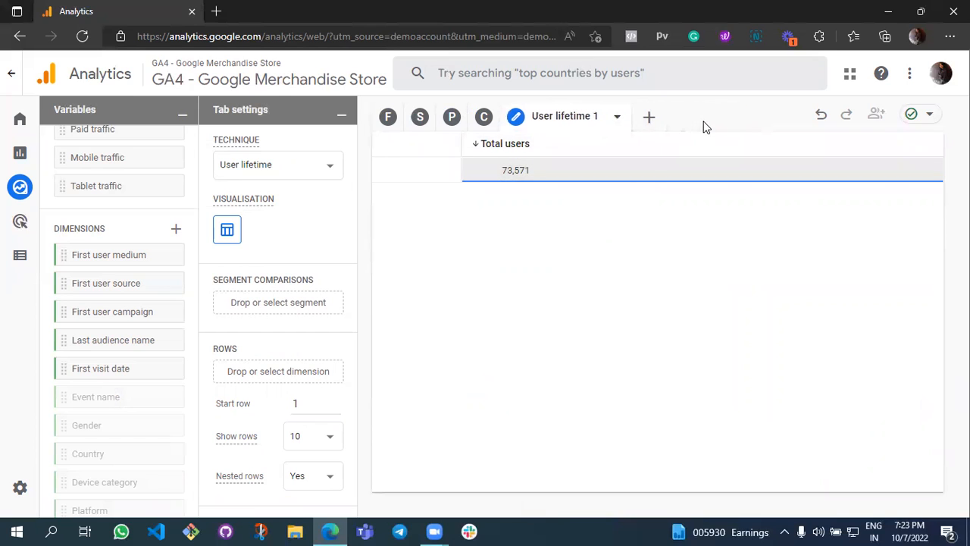
click(616, 116)
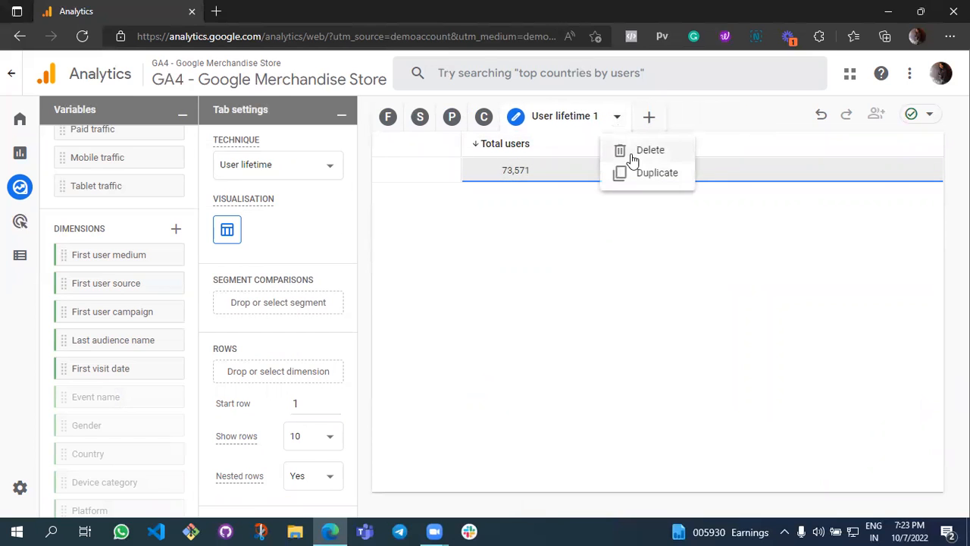
click(629, 155)
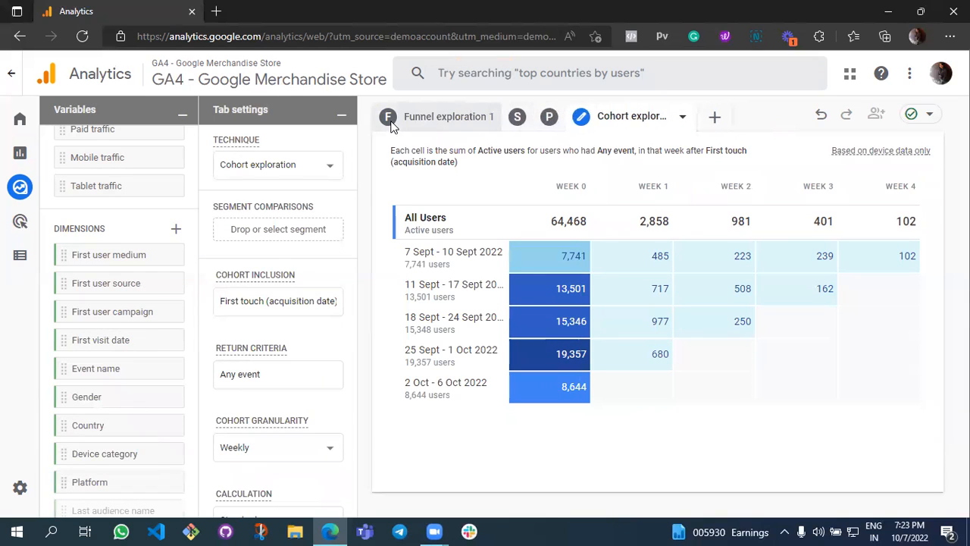
Create a new exploration from the Ecommerce template in the template gallery and view its path exploration.
click(26, 191)
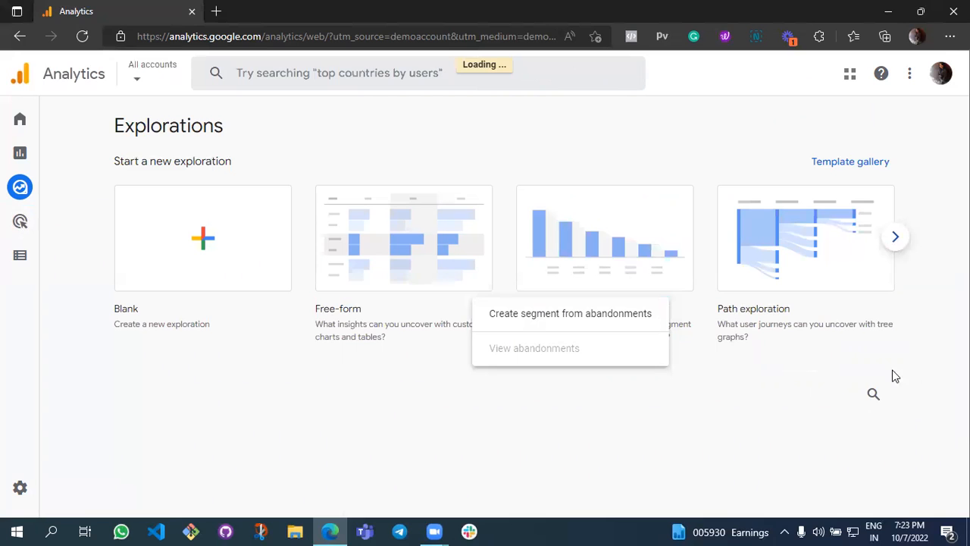
click(868, 163)
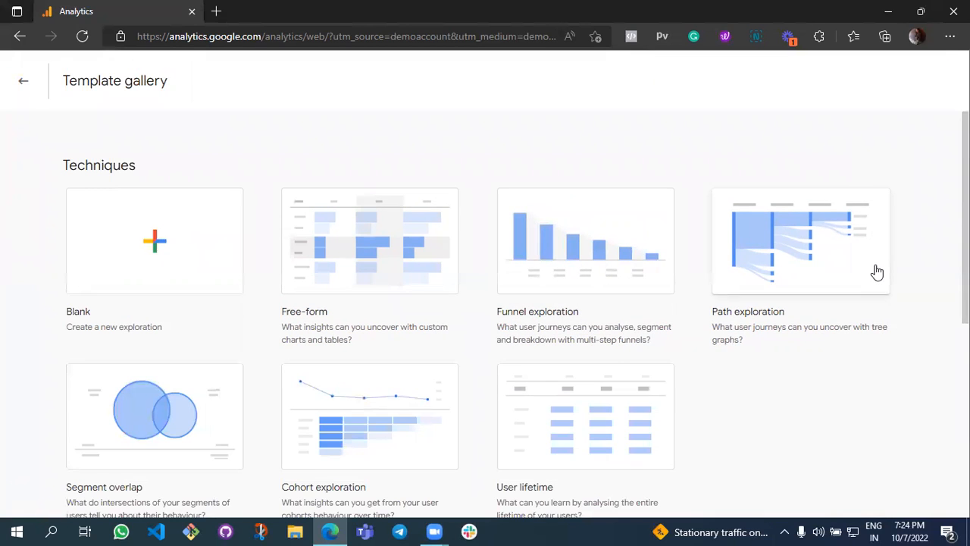
scroll(877, 271, down, 2)
scroll(758, 249, down, 5)
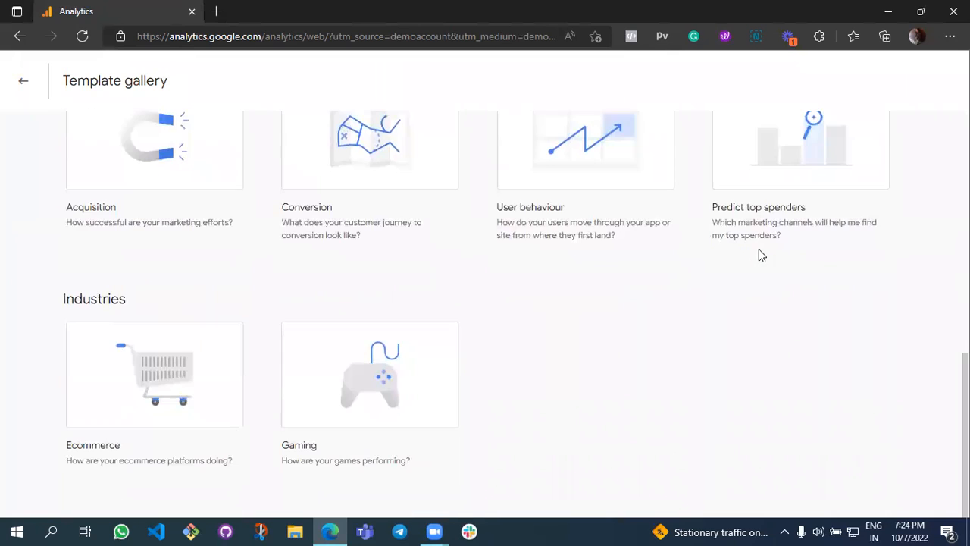
click(182, 381)
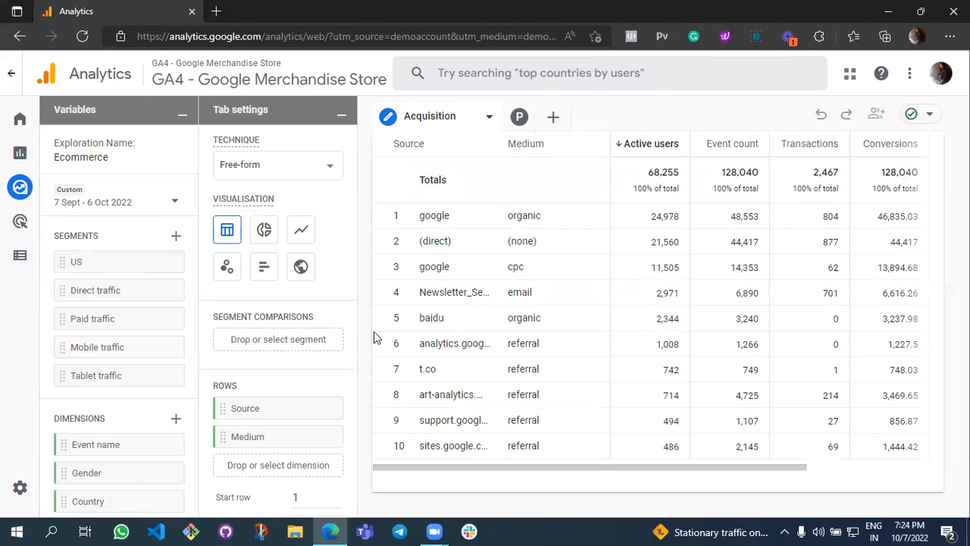
click(523, 118)
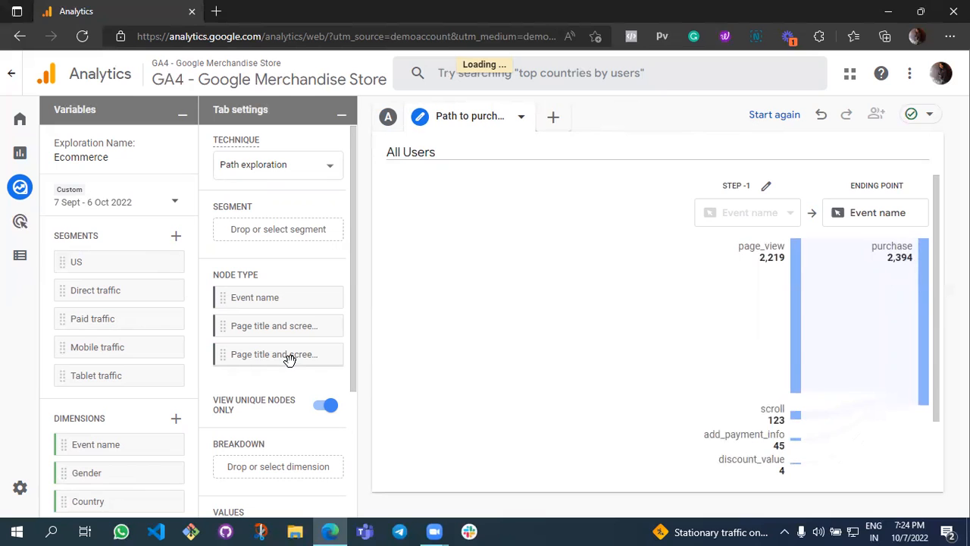
Return to the Explorations overview and browse the techniques and use cases in the template gallery.
mouse_move(7, 197)
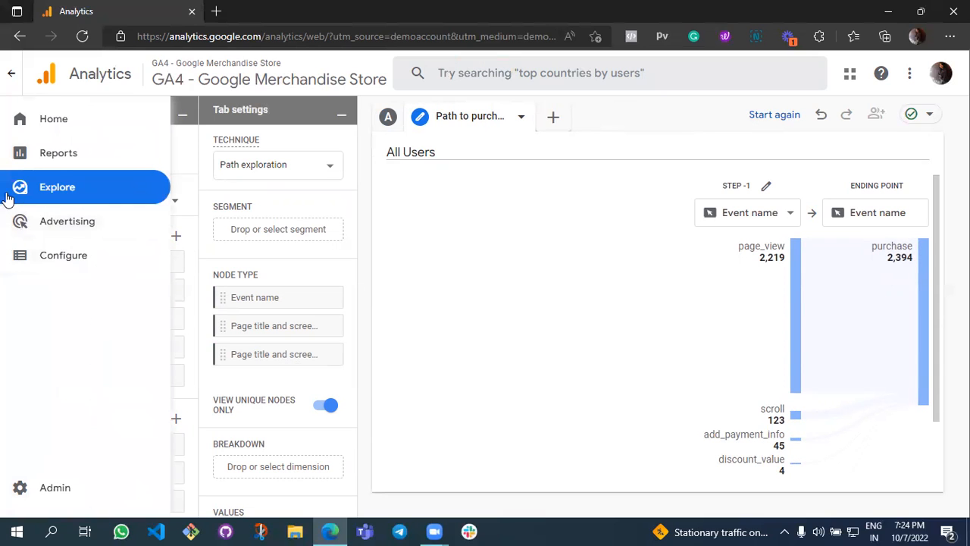
click(56, 196)
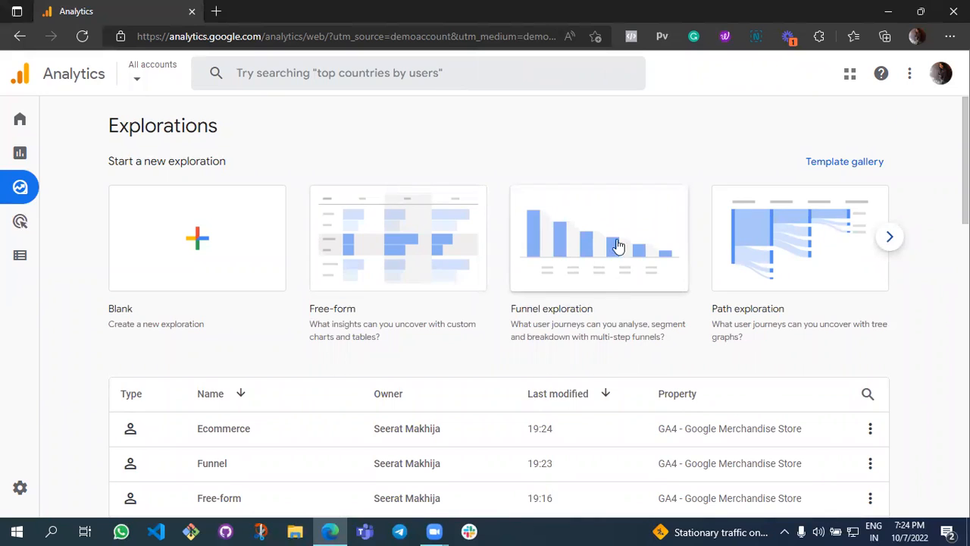
click(837, 162)
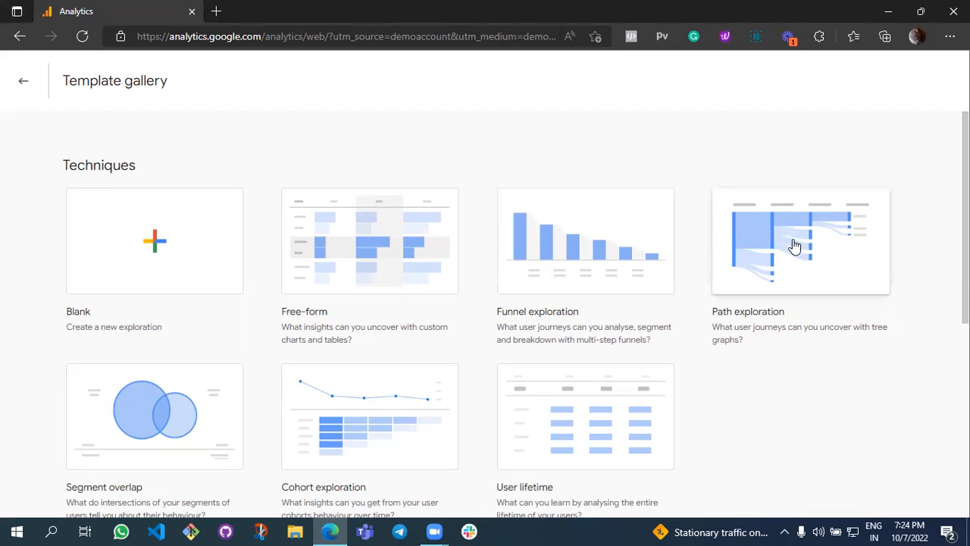
scroll(785, 329, down, 2)
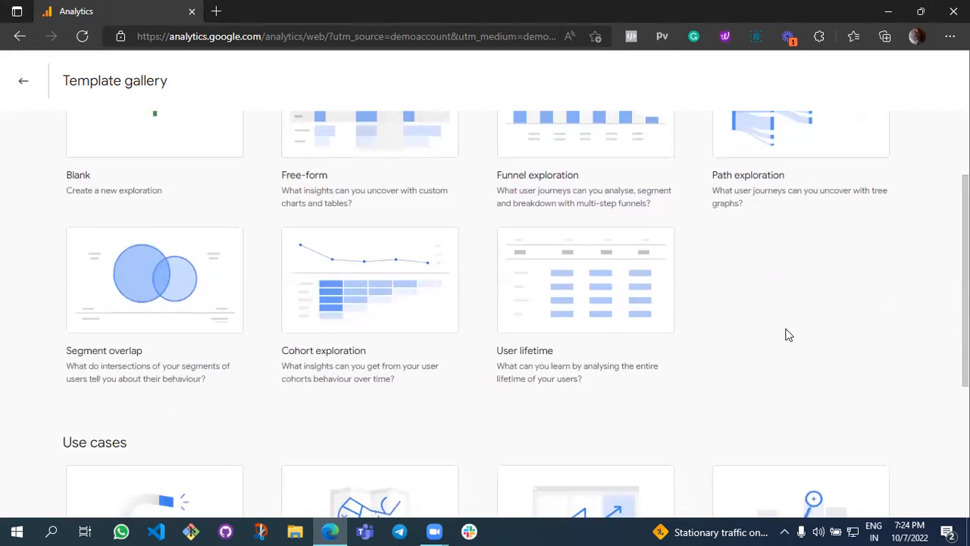